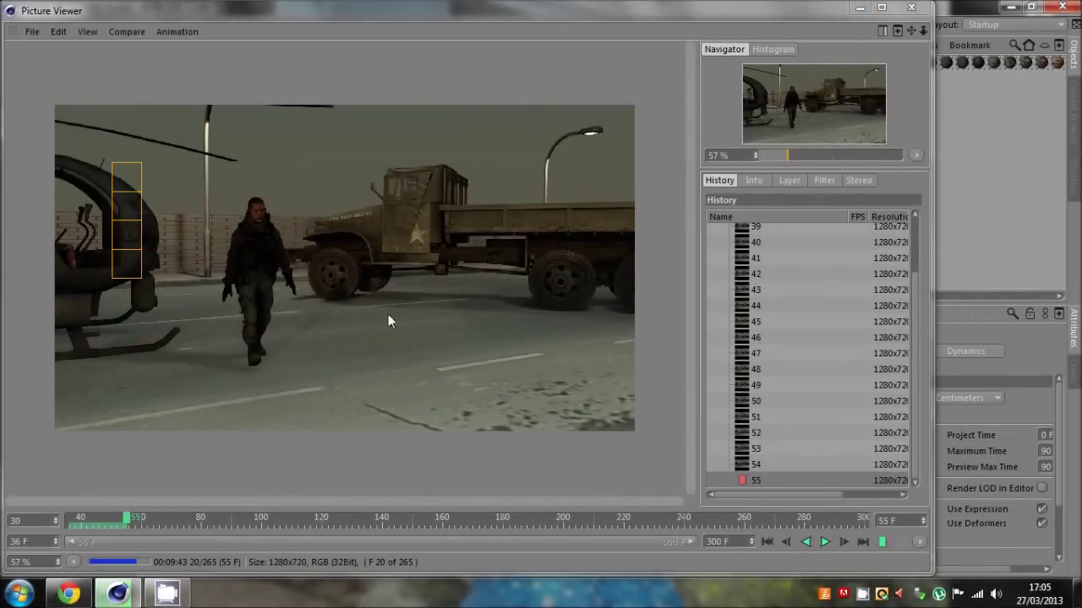
- Minimize the render preview window to bring back the scene with the masked soldier character
{"action": "mouse_move", "coordinate": [128, 523]}
{"action": "left_mouse_down"}
{"action": "mouse_move", "coordinate": [77, 526]}
{"action": "mouse_move", "coordinate": [130, 523]}
{"action": "left_mouse_up"}
{"action": "left_click", "coordinate": [858, 8]}
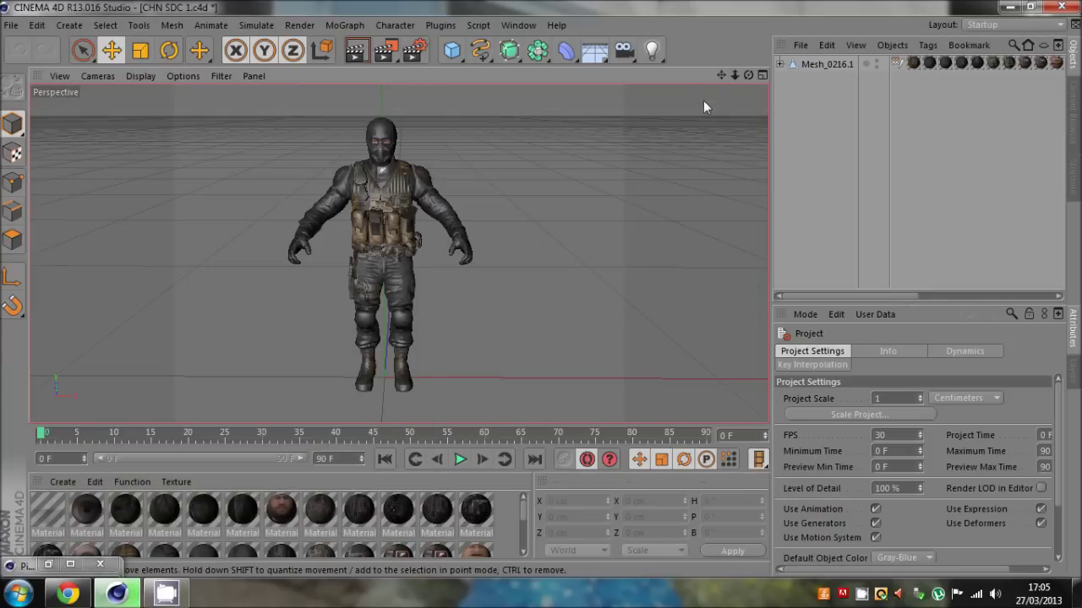
{"action": "middle_click_drag", "start_coordinate": [546, 289], "coordinate": [540, 289], "text": "alt"}
{"action": "left_click_drag", "start_coordinate": [540, 294], "coordinate": [534, 294], "text": "alt"}
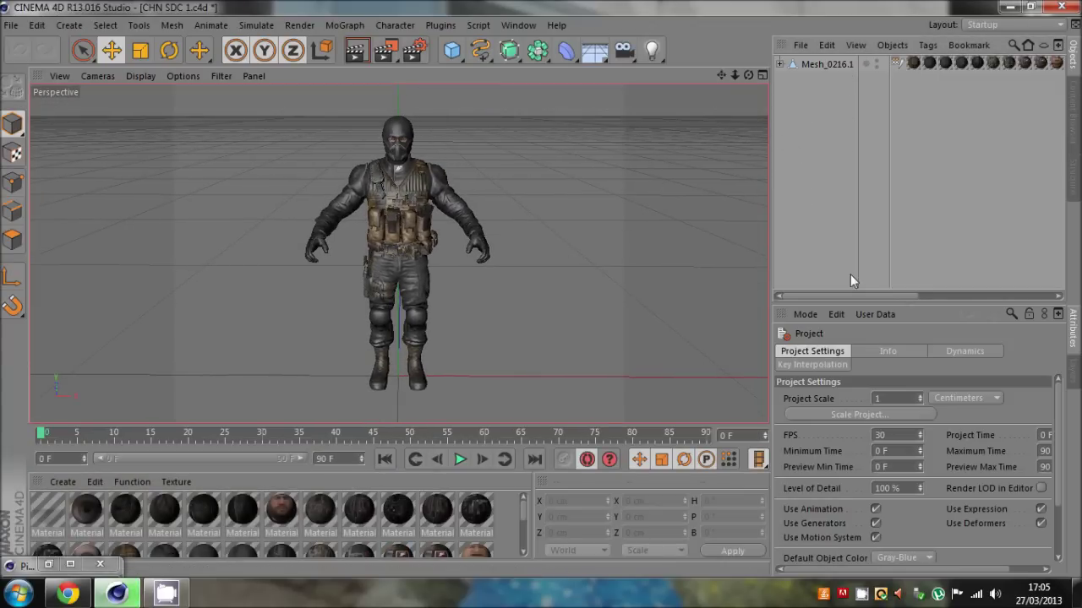
- Make the Skeleton visible in the viewport and delete the Skin object under Mesh_0216.1
{"action": "left_click", "coordinate": [781, 64], "text": "ctrl"}
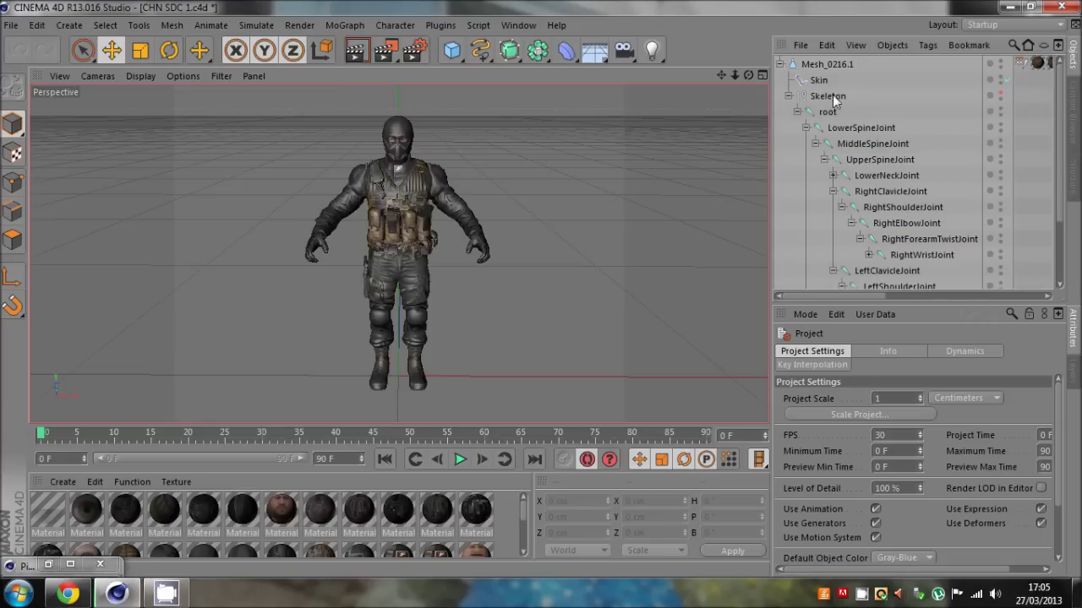
{"action": "left_click", "coordinate": [818, 81]}
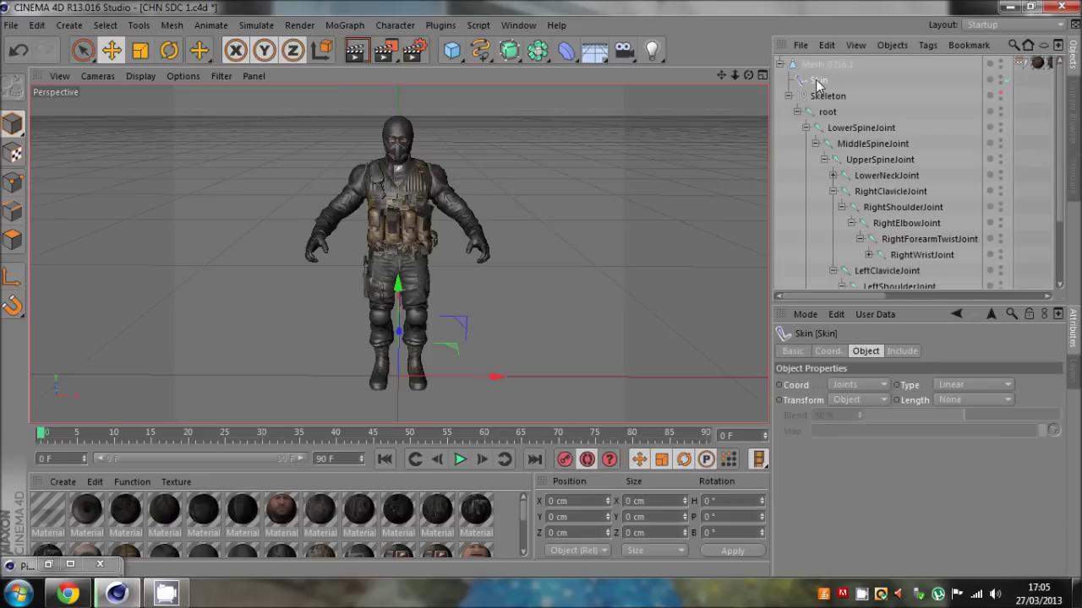
{"action": "left_click", "coordinate": [779, 64]}
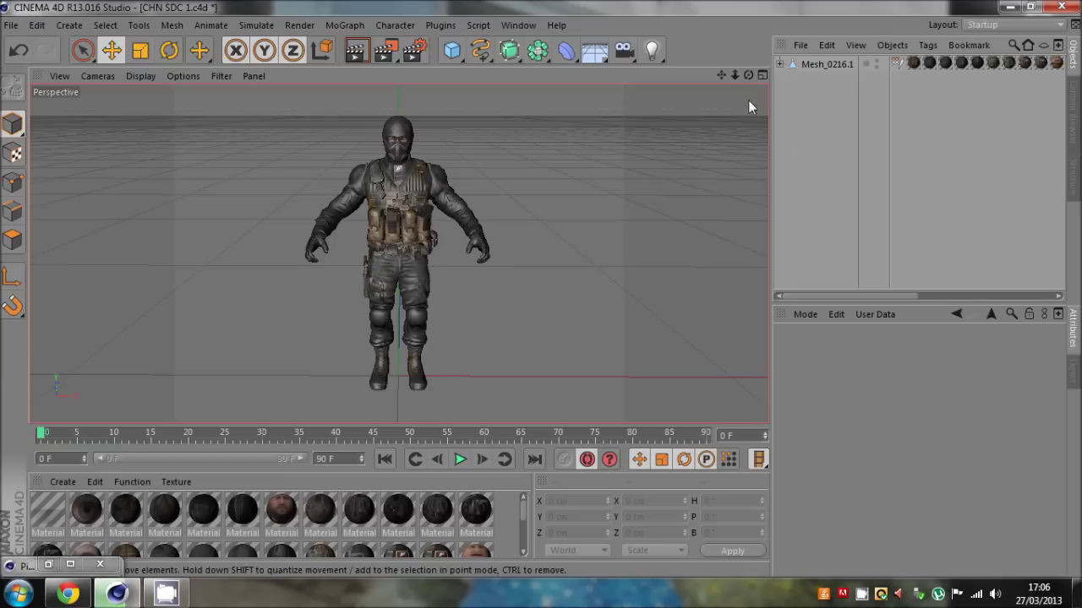
{"action": "left_click", "coordinate": [779, 64]}
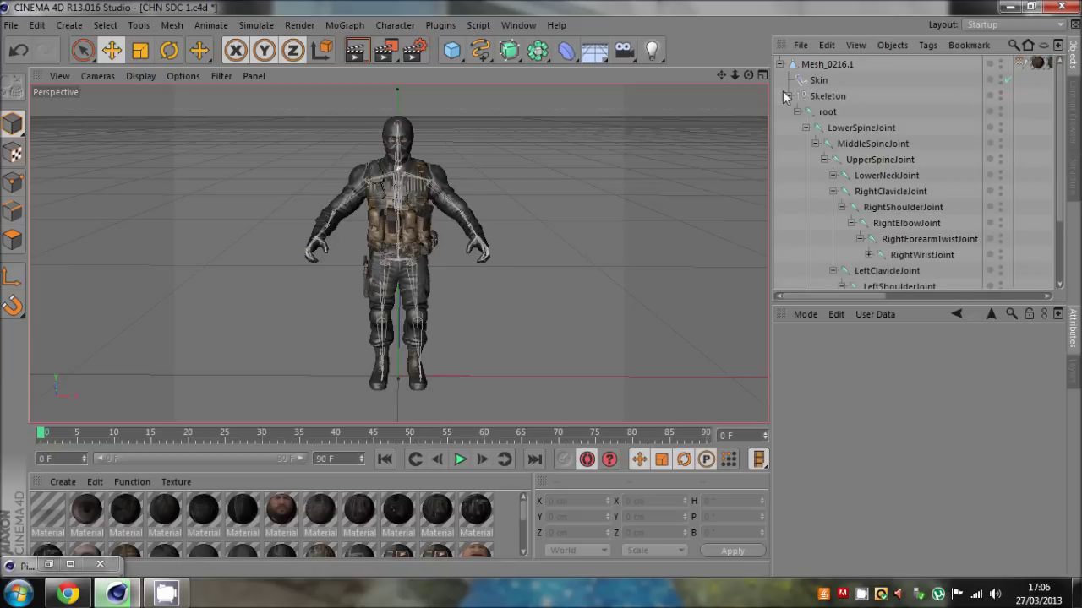
{"action": "left_click", "coordinate": [820, 81]}
{"action": "key", "text": "Delete"}
- Activate the Rotate tool and collapse the RightClavicleJoint and LeftClavicleJoint branches of the skeleton
{"action": "left_click", "coordinate": [822, 96]}
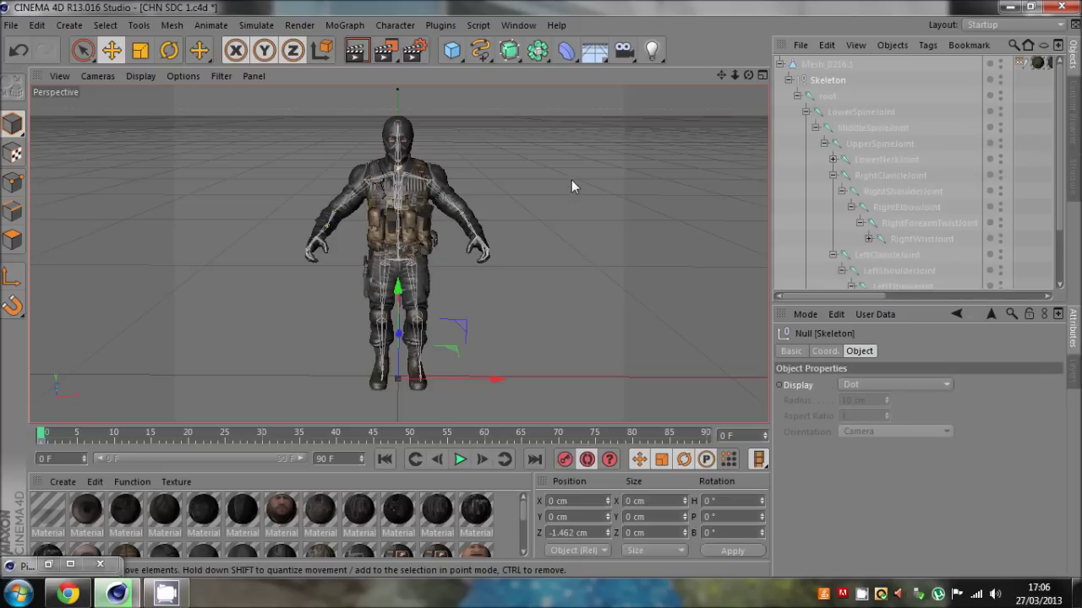
{"action": "key", "text": "r"}
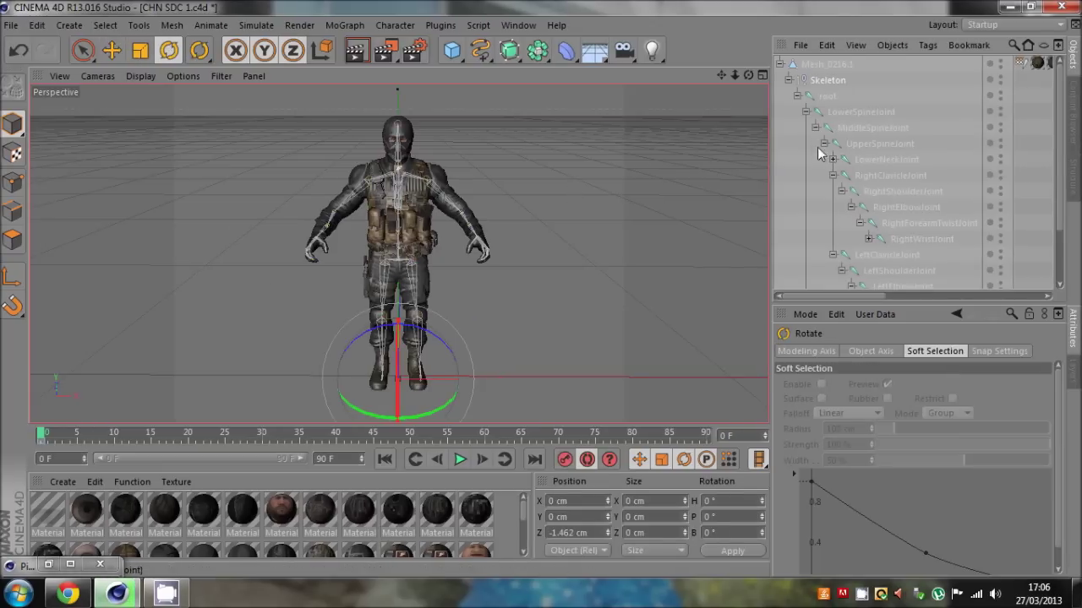
{"action": "left_click", "coordinate": [832, 175]}
{"action": "left_click", "coordinate": [832, 191]}
- Rotate the RightHipJoint to swing the leg joints forward and check whether the mesh follows
{"action": "left_click", "coordinate": [845, 207]}
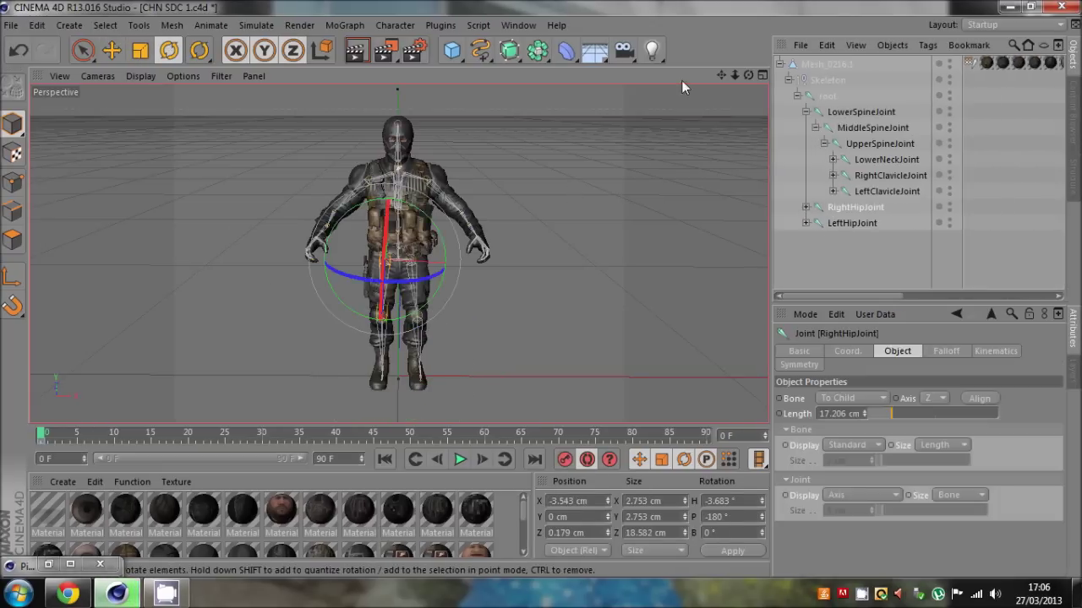
{"action": "left_click_drag", "start_coordinate": [747, 75], "coordinate": [378, 277]}
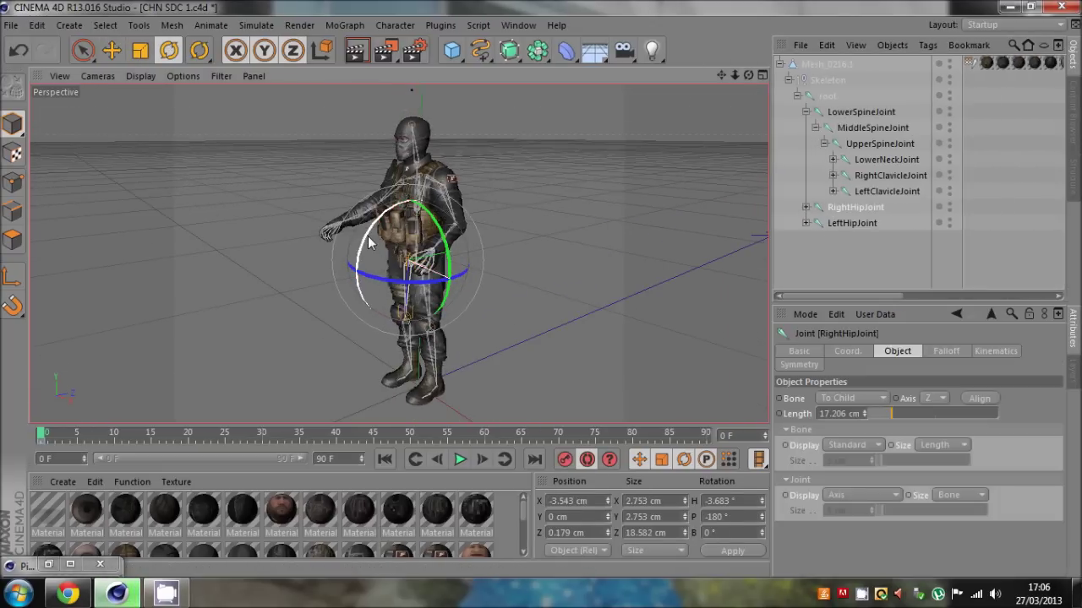
{"action": "mouse_move", "coordinate": [398, 222]}
{"action": "left_mouse_down"}
{"action": "mouse_move", "coordinate": [384, 239]}
{"action": "mouse_move", "coordinate": [414, 215]}
{"action": "mouse_move", "coordinate": [404, 217]}
{"action": "left_mouse_up"}
{"action": "left_click", "coordinate": [404, 217]}
{"action": "left_click", "coordinate": [823, 260]}
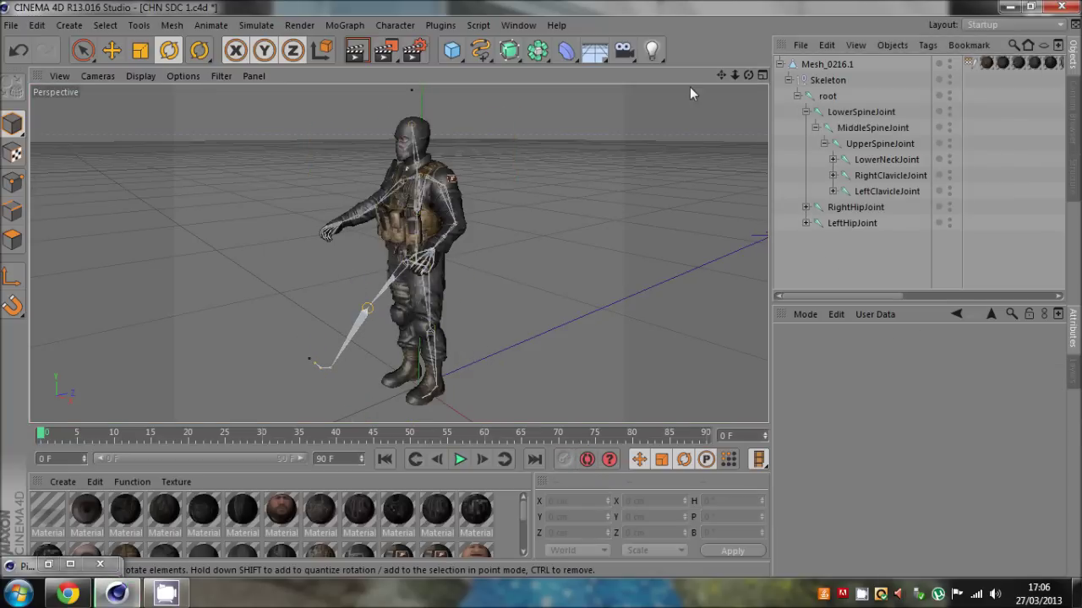
{"action": "mouse_move", "coordinate": [747, 75]}
{"action": "left_mouse_down"}
{"action": "mouse_move", "coordinate": [540, 289]}
{"action": "mouse_move", "coordinate": [747, 76]}
{"action": "left_mouse_up"}
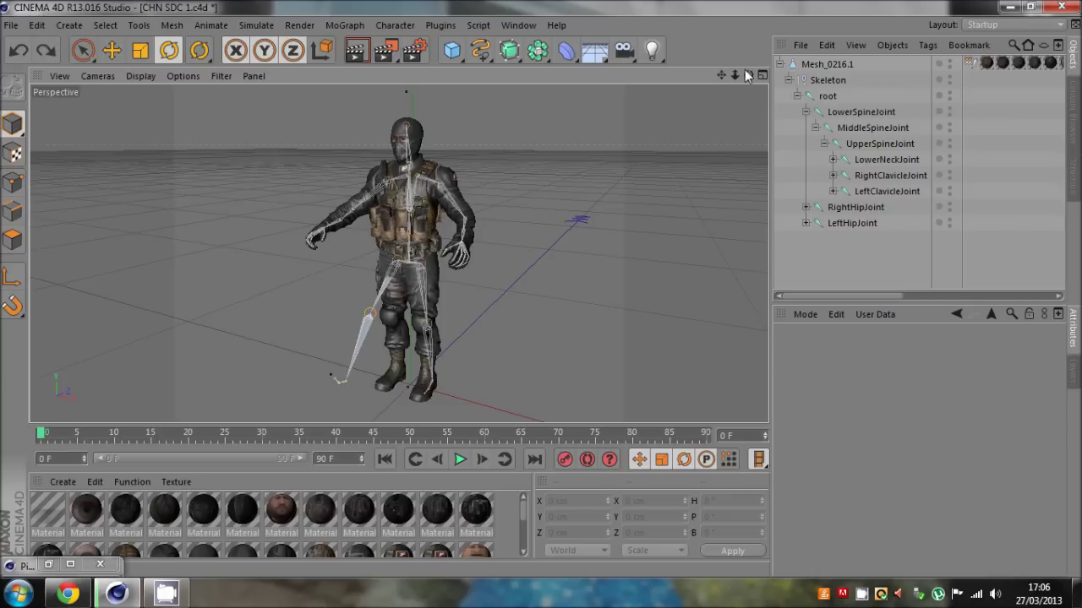
- Undo the test rotation of the RightHipJoint and clear the selection
{"action": "key", "text": "ctrl+z"}
{"action": "key", "text": "ctrl+z"}
{"action": "key", "text": "ctrl+z"}
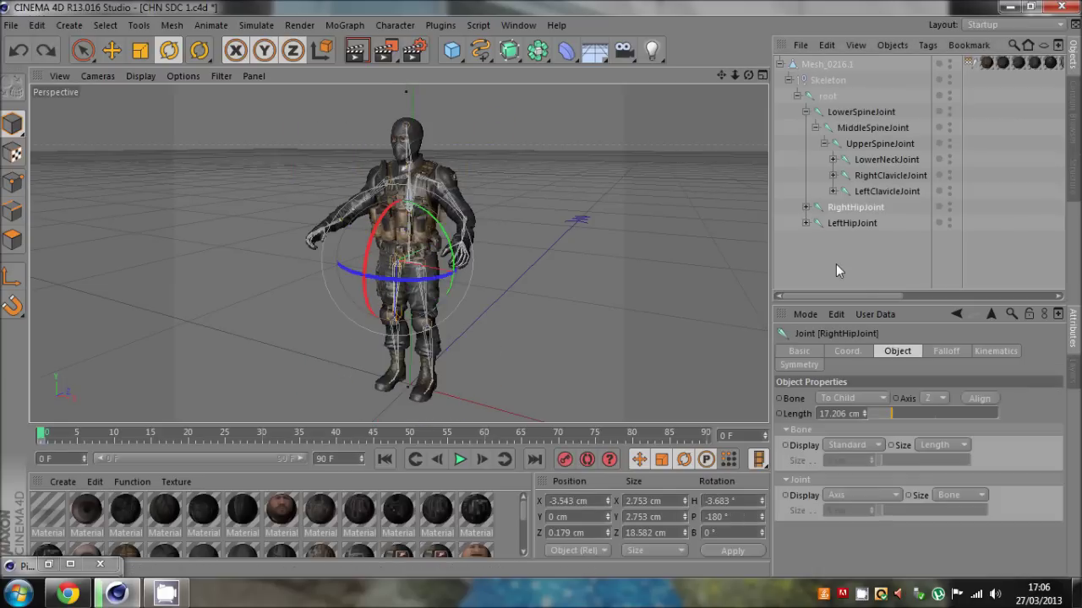
{"action": "left_click", "coordinate": [836, 266]}
- Examine the joint list in the Weight tag of Mesh_0216.1
{"action": "left_click", "coordinate": [969, 64]}
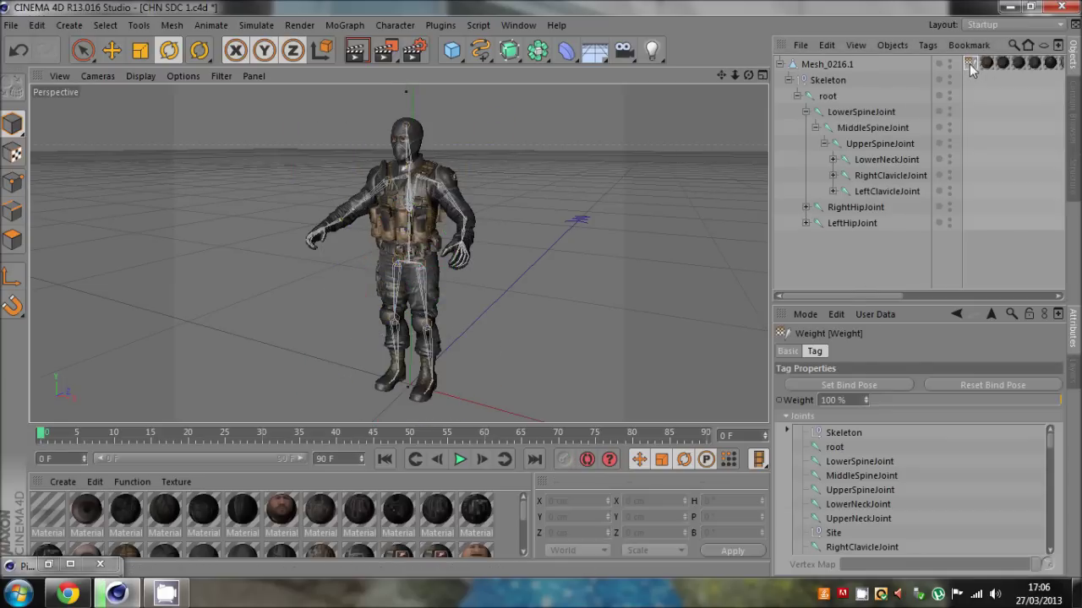
{"action": "left_click", "coordinate": [896, 245]}
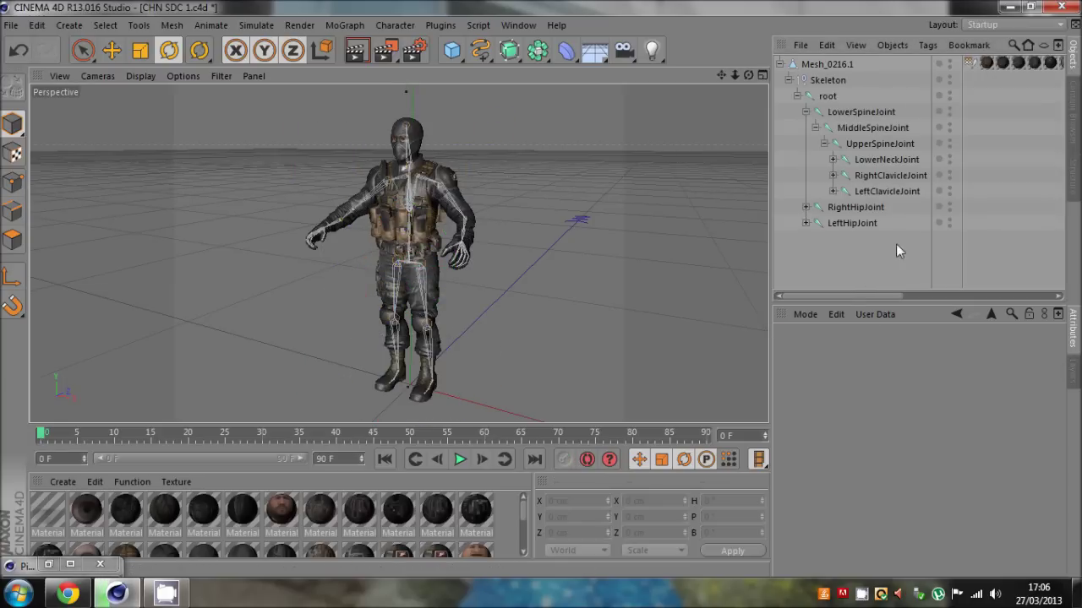
{"action": "left_click", "coordinate": [965, 64]}
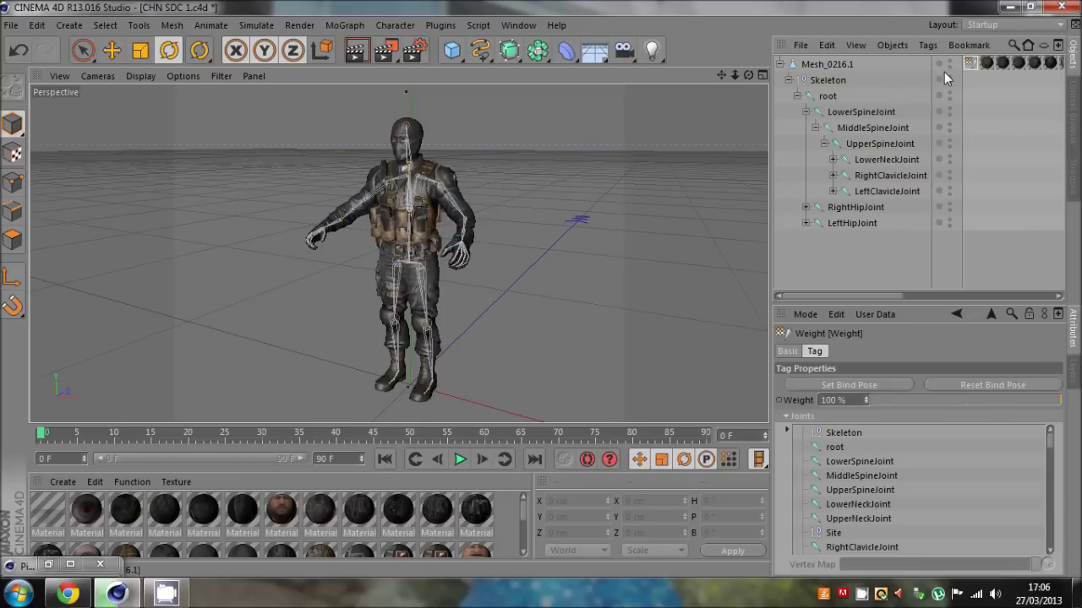
{"action": "left_click", "coordinate": [868, 215]}
- Move the Skeleton out of Mesh_0216.1 to the top level of the hierarchy and hide it in the viewport
{"action": "left_click", "coordinate": [832, 65]}
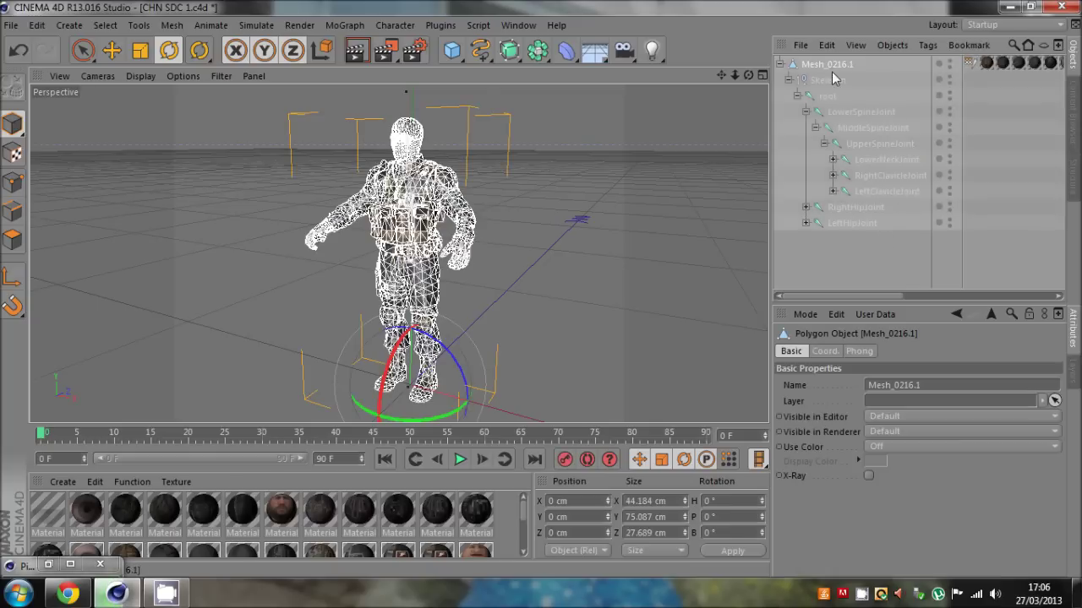
{"action": "left_click", "coordinate": [828, 79]}
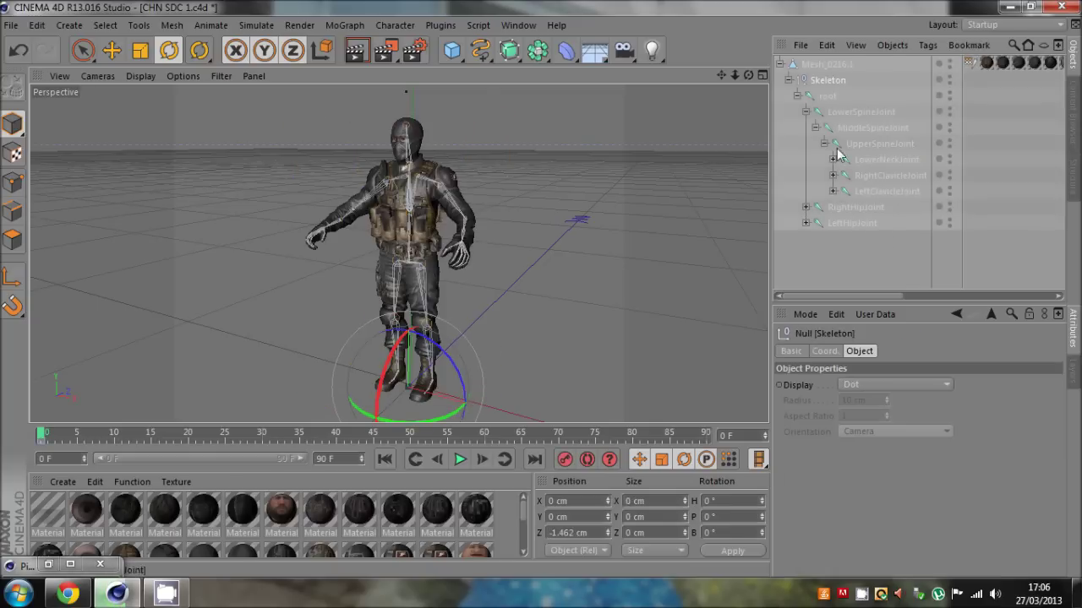
{"action": "left_click_drag", "start_coordinate": [813, 91], "coordinate": [778, 72]}
{"action": "left_click", "coordinate": [779, 65]}
{"action": "left_click", "coordinate": [870, 58]}
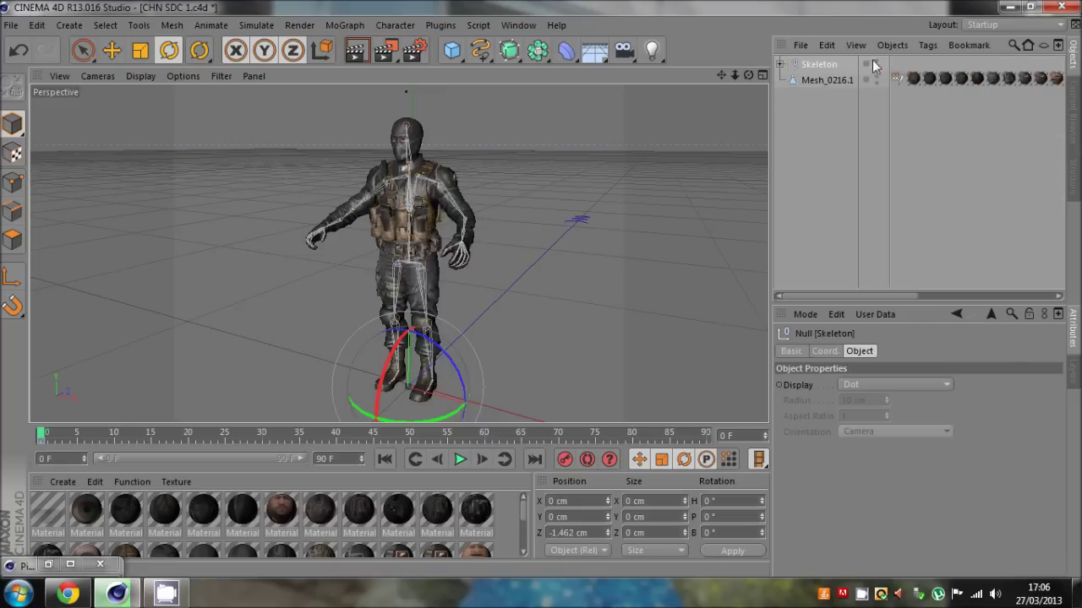
{"action": "double_click", "coordinate": [876, 60]}
{"action": "left_click", "coordinate": [865, 114]}
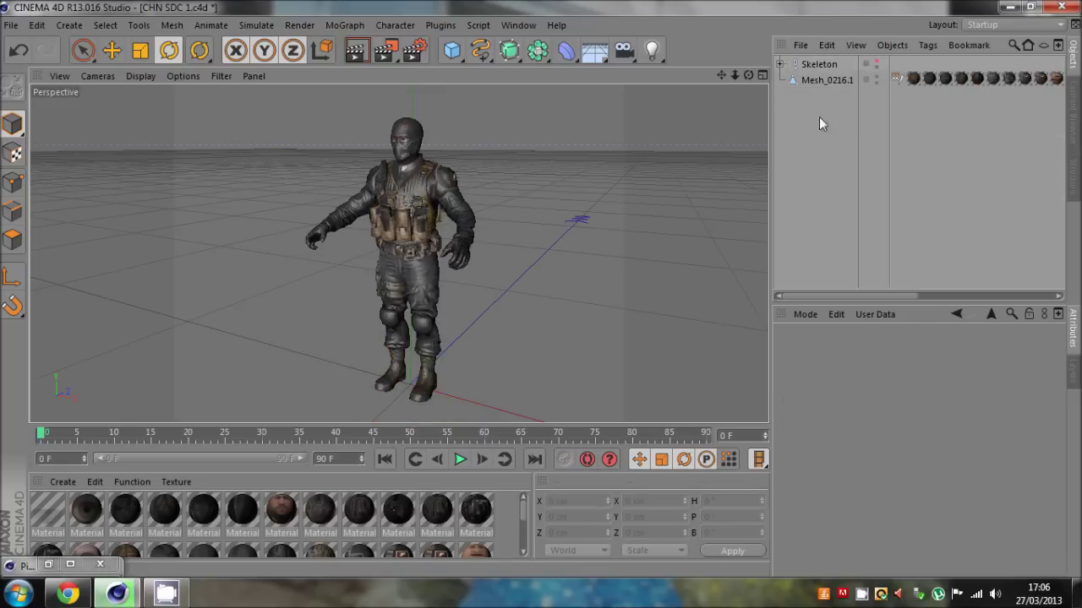
- Check the Weight tag on Mesh_0216.1 with the skeleton separated from the mesh
{"action": "left_click", "coordinate": [813, 82]}
{"action": "left_click", "coordinate": [891, 96]}
{"action": "left_click", "coordinate": [897, 80]}
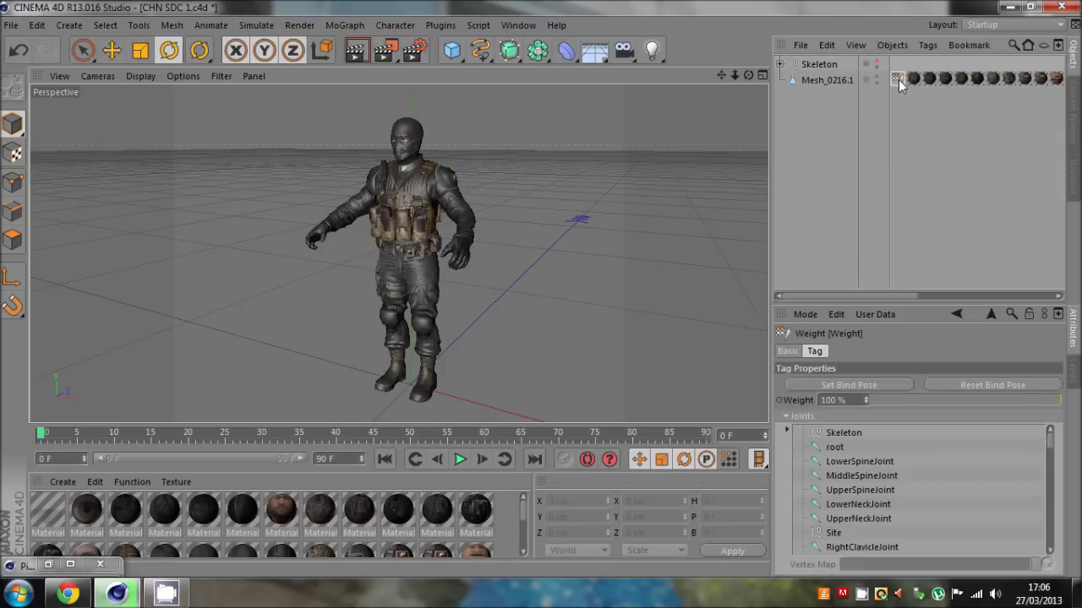
{"action": "left_click", "coordinate": [895, 103]}
{"action": "left_click", "coordinate": [897, 79]}
{"action": "left_click", "coordinate": [849, 113]}
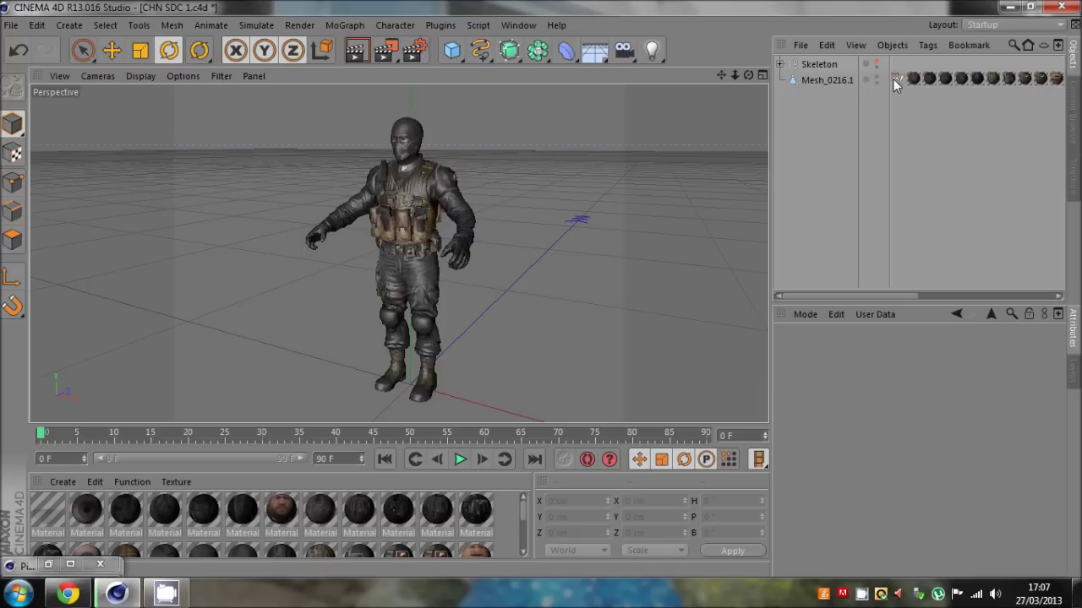
- Make the Skeleton a child of Mesh_0216.1 again and show it in the viewport
{"action": "left_click_drag", "start_coordinate": [819, 65], "coordinate": [817, 81]}
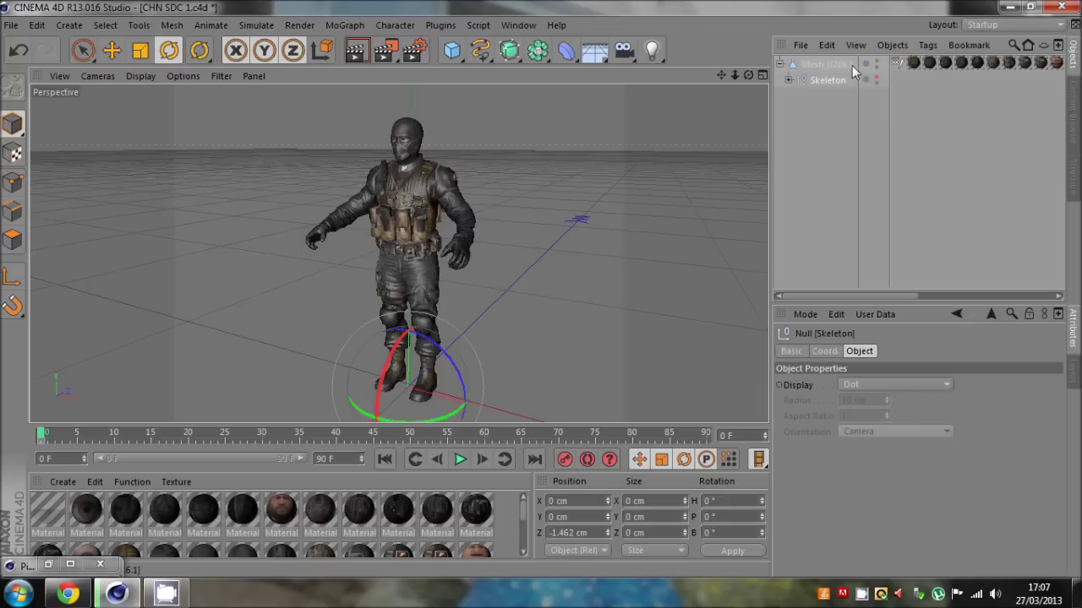
{"action": "left_click", "coordinate": [877, 77]}
{"action": "left_click", "coordinate": [693, 152]}
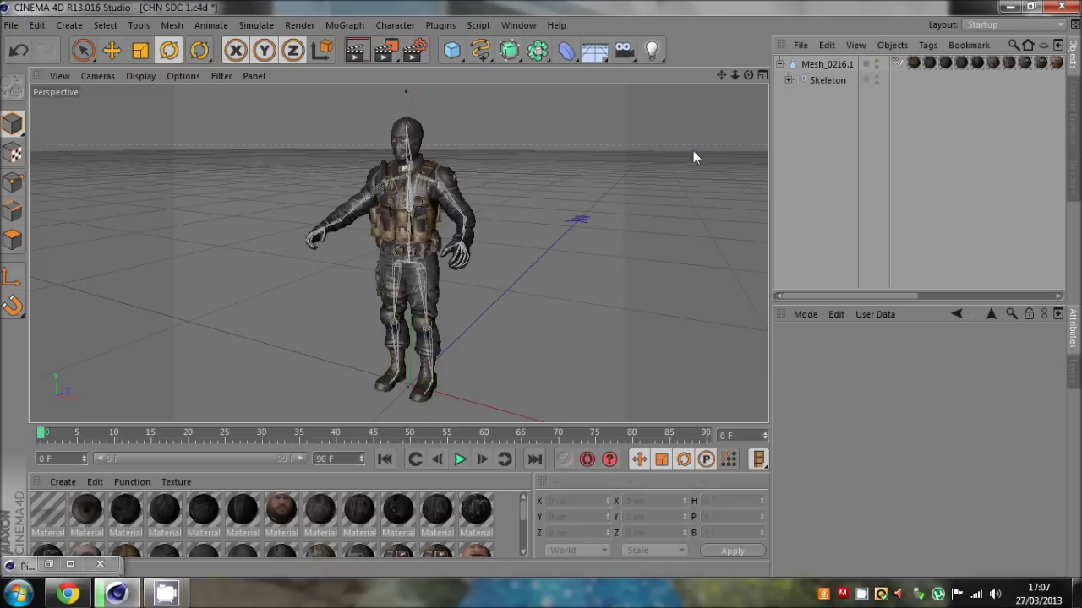
- Select the Skeleton with all its children plus Mesh_0216.1 and try to bind them using the existing Weight tag
{"action": "left_click", "coordinate": [819, 81]}
{"action": "right_click", "coordinate": [819, 80]}
{"action": "left_click", "coordinate": [876, 262]}
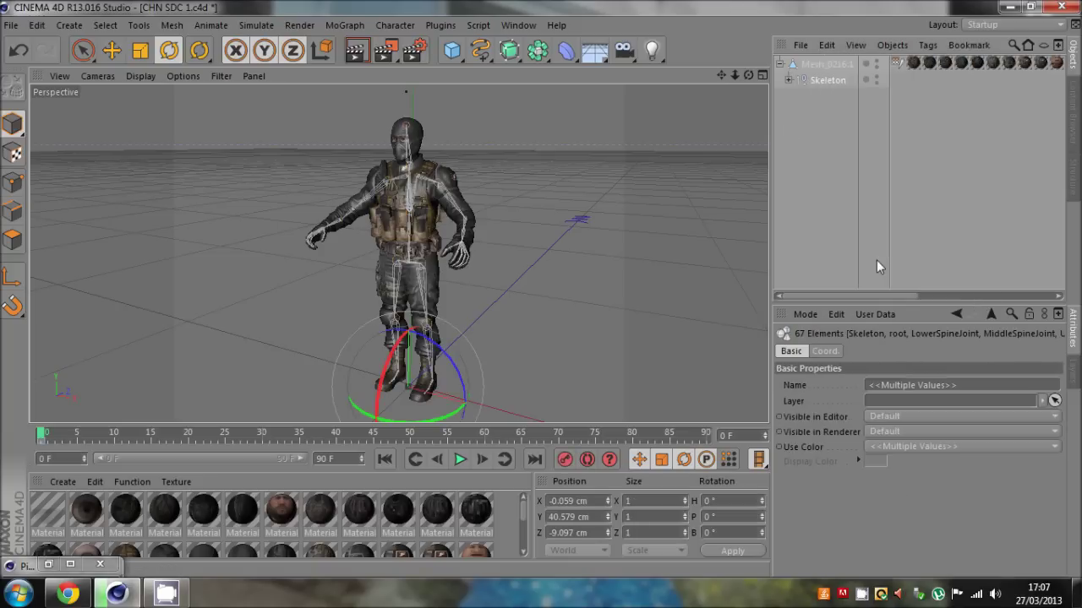
{"action": "left_click", "coordinate": [817, 67], "text": "ctrl"}
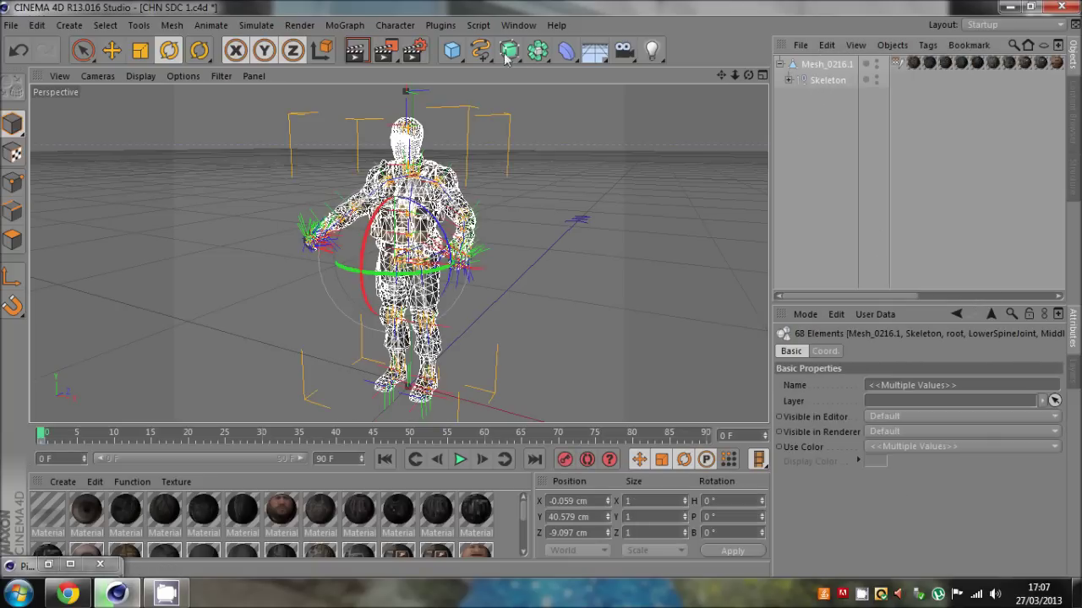
{"action": "left_click", "coordinate": [404, 27]}
{"action": "mouse_move", "coordinate": [422, 65]}
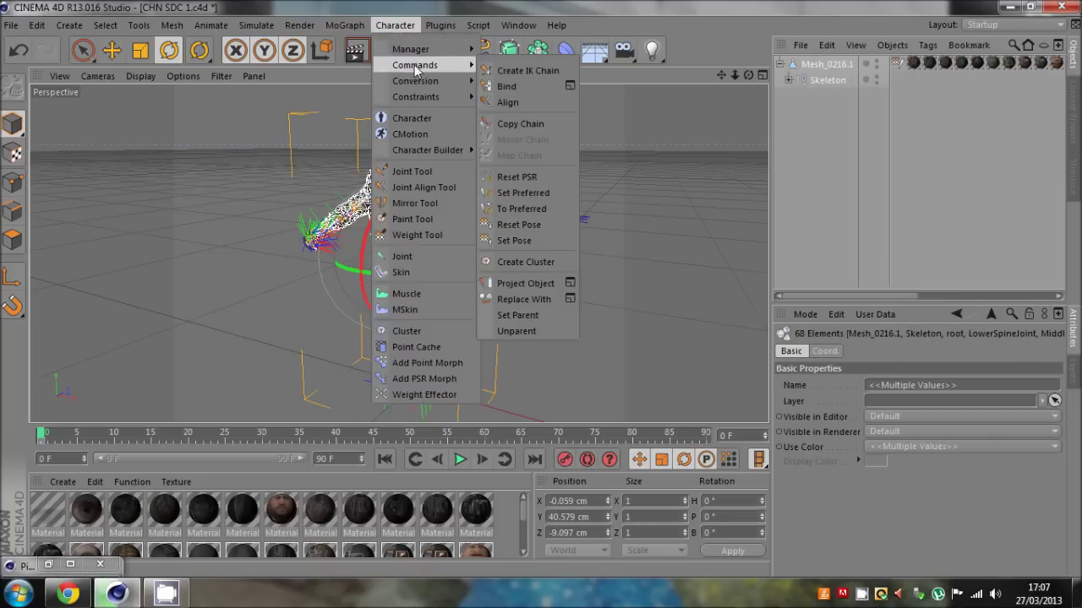
{"action": "left_click", "coordinate": [519, 86]}
{"action": "left_click", "coordinate": [803, 152]}
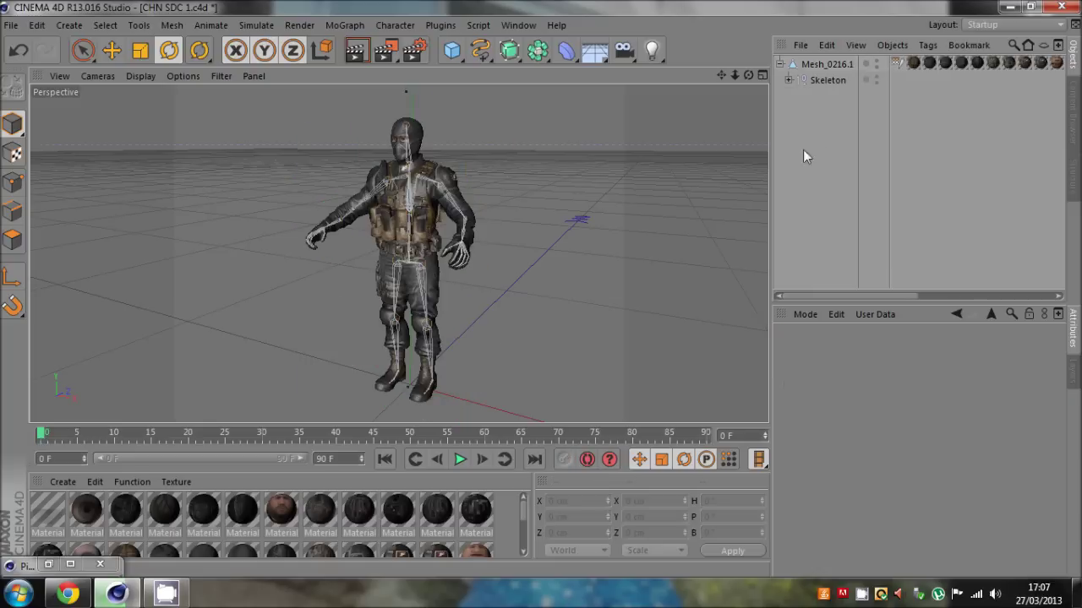
- Rotate the RightHipJoint to a pitch of about -228° to test the binding, and undo the rotation
{"action": "left_click", "coordinate": [788, 79], "text": "ctrl"}
{"action": "left_click", "coordinate": [854, 207]}
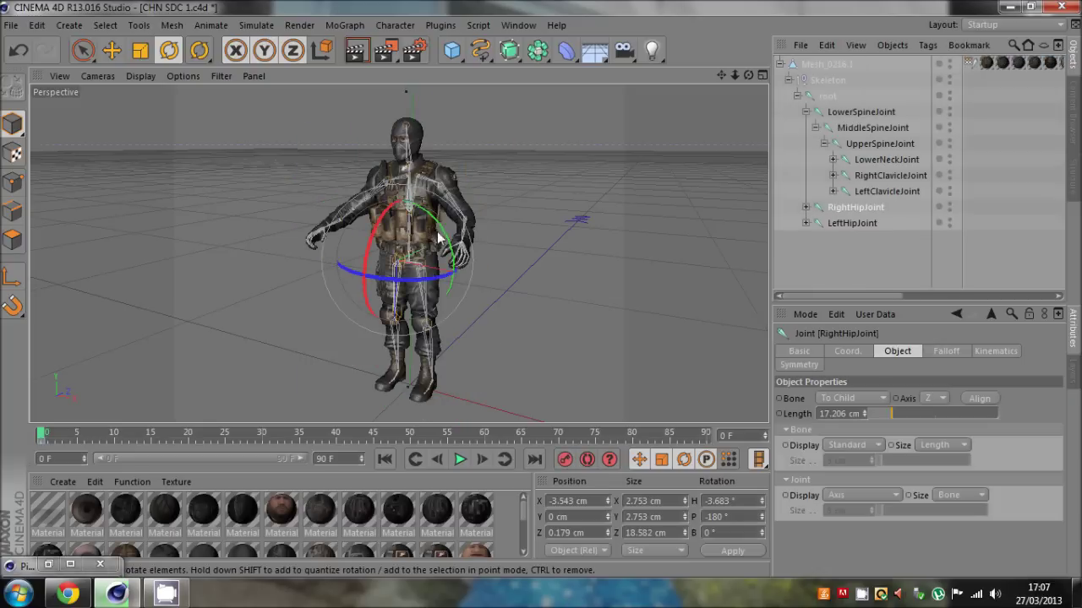
{"action": "left_click_drag", "start_coordinate": [376, 230], "coordinate": [400, 188]}
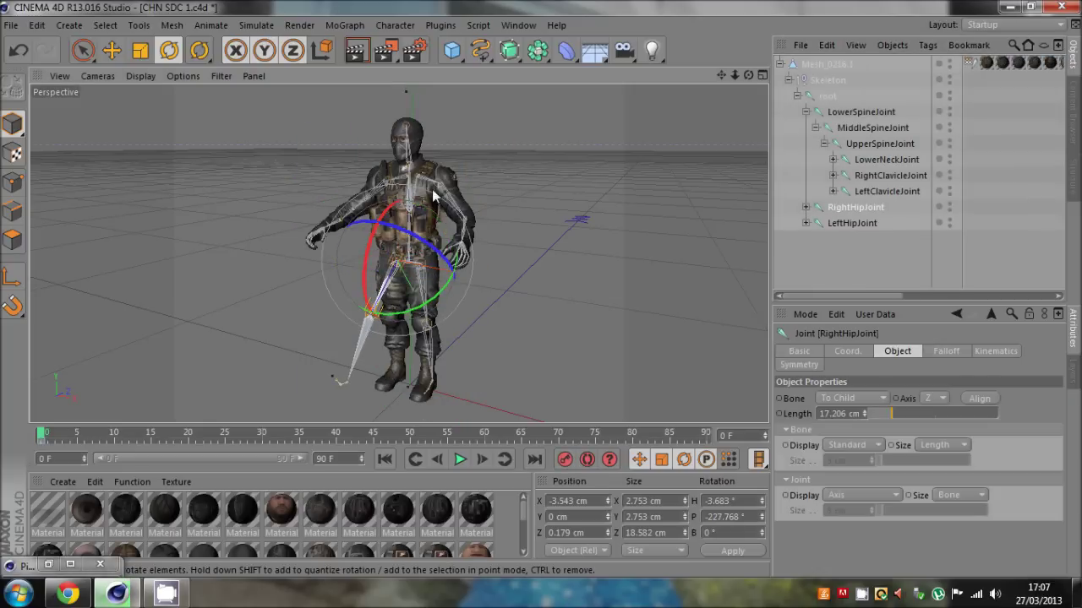
{"action": "key", "text": "ctrl+z"}
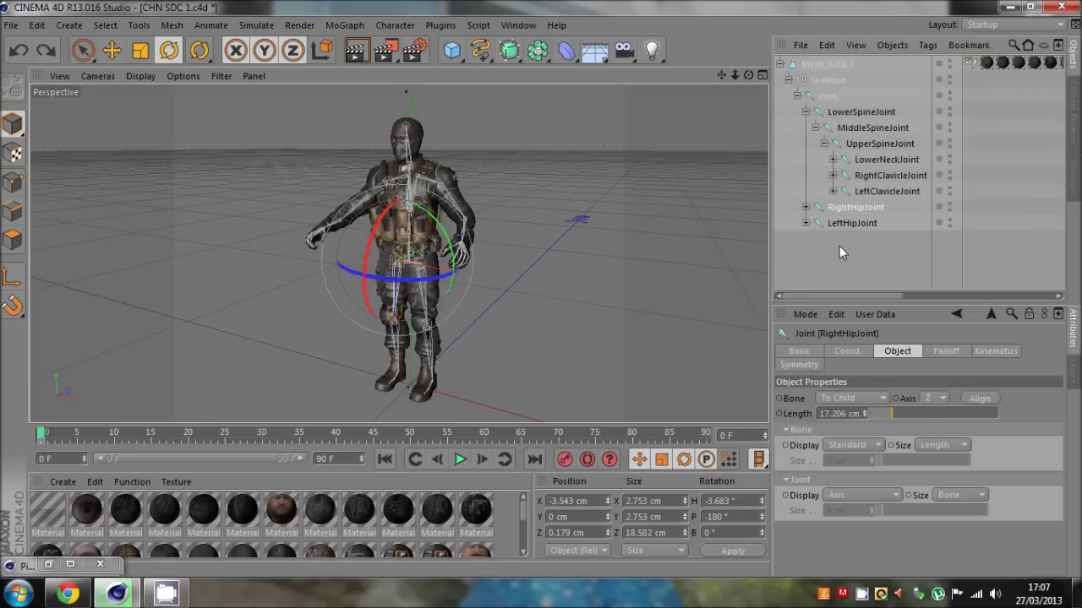
{"action": "left_click", "coordinate": [839, 246]}
- Delete the Weight tag from Mesh_0216.1
{"action": "left_click", "coordinate": [827, 79]}
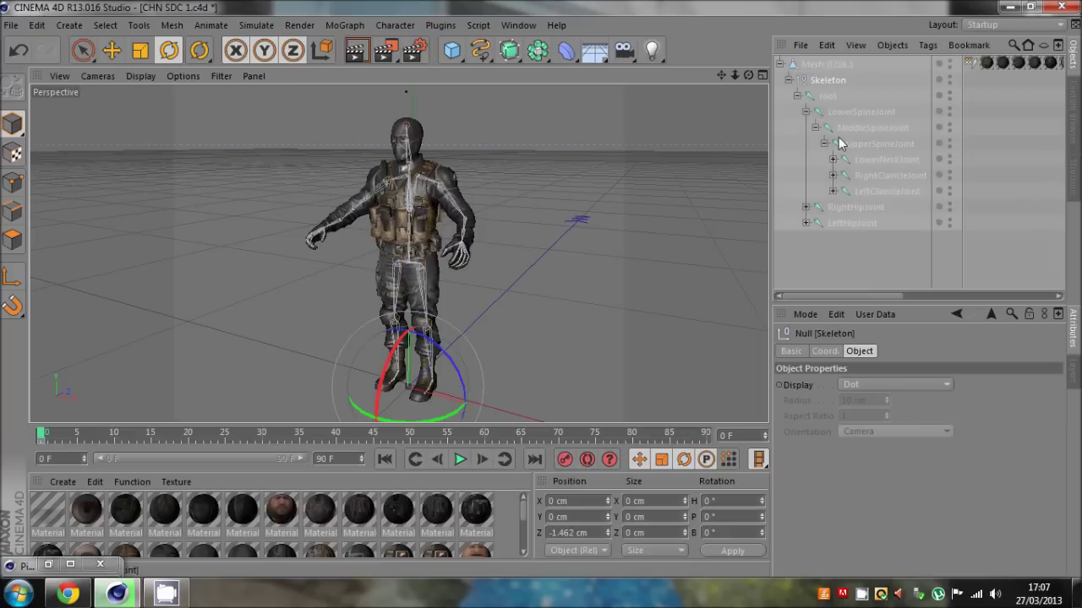
{"action": "left_click", "coordinate": [969, 63]}
{"action": "key", "text": "Delete"}
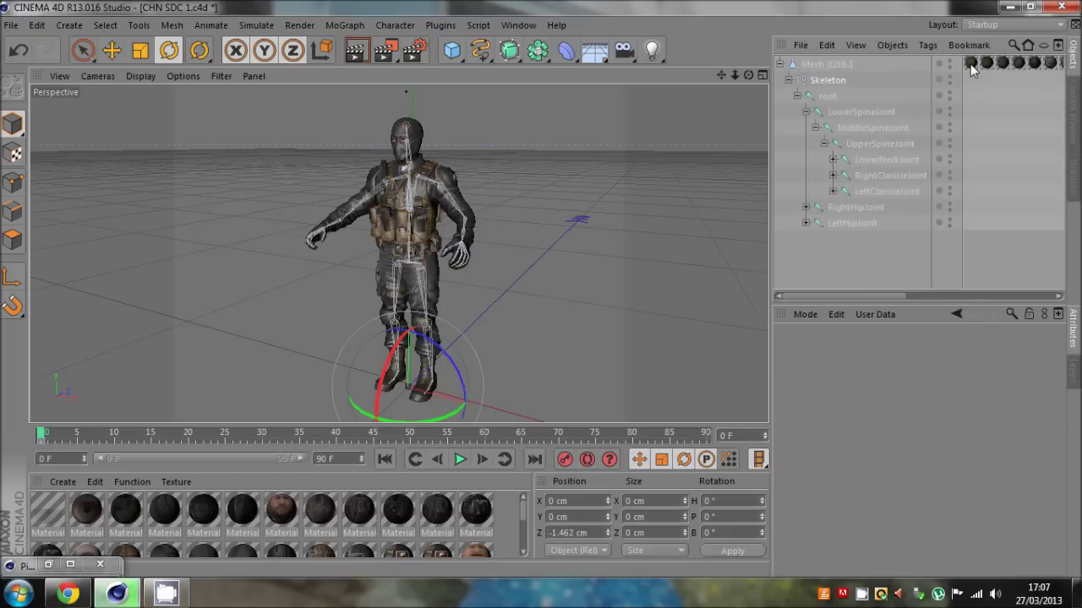
- Select the Skeleton with all its children plus Mesh_0216.1 and bind the mesh to the joints
{"action": "right_click", "coordinate": [818, 91]}
{"action": "left_click", "coordinate": [866, 262]}
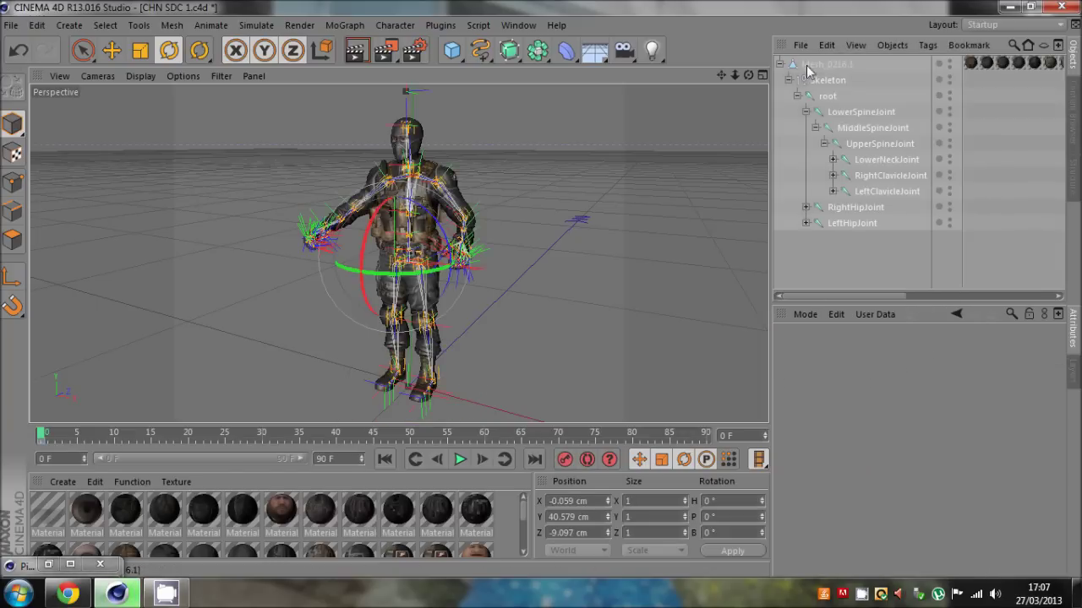
{"action": "left_click", "coordinate": [398, 25]}
{"action": "mouse_move", "coordinate": [425, 64]}
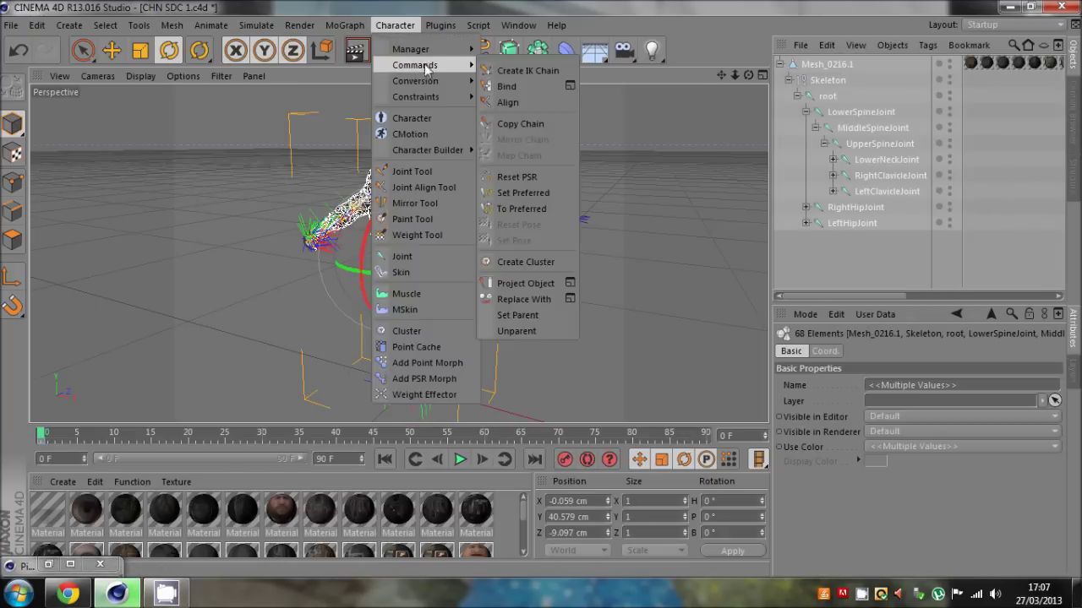
{"action": "left_click", "coordinate": [517, 85]}
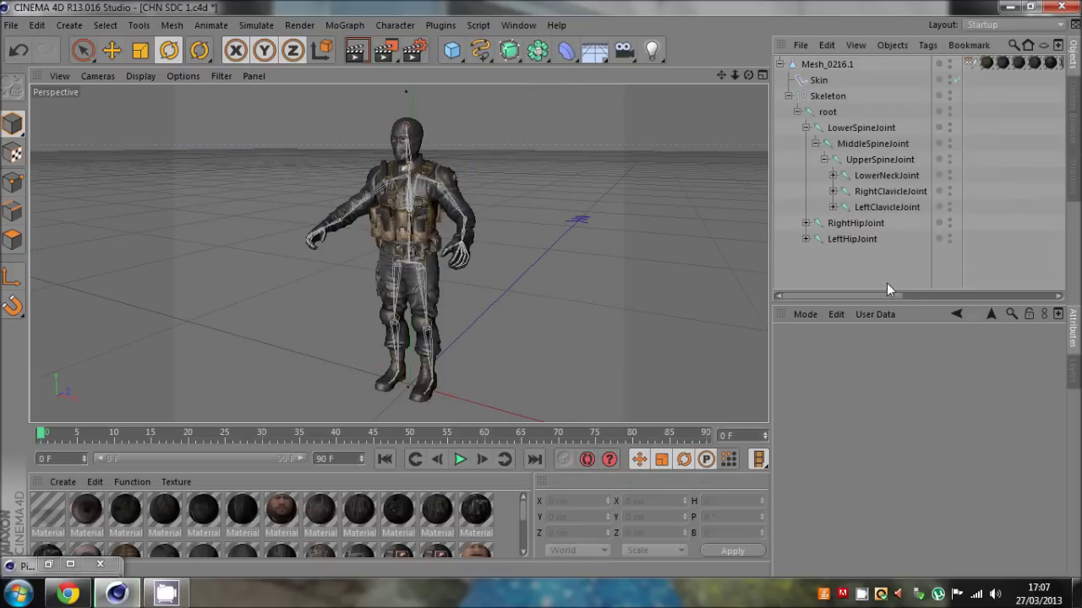
- Delete the newly generated Weight tag from Mesh_0216.1, keeping the Skin object
{"action": "left_click_drag", "start_coordinate": [889, 296], "coordinate": [824, 297]}
{"action": "left_click", "coordinate": [815, 66]}
{"action": "left_click", "coordinate": [803, 78]}
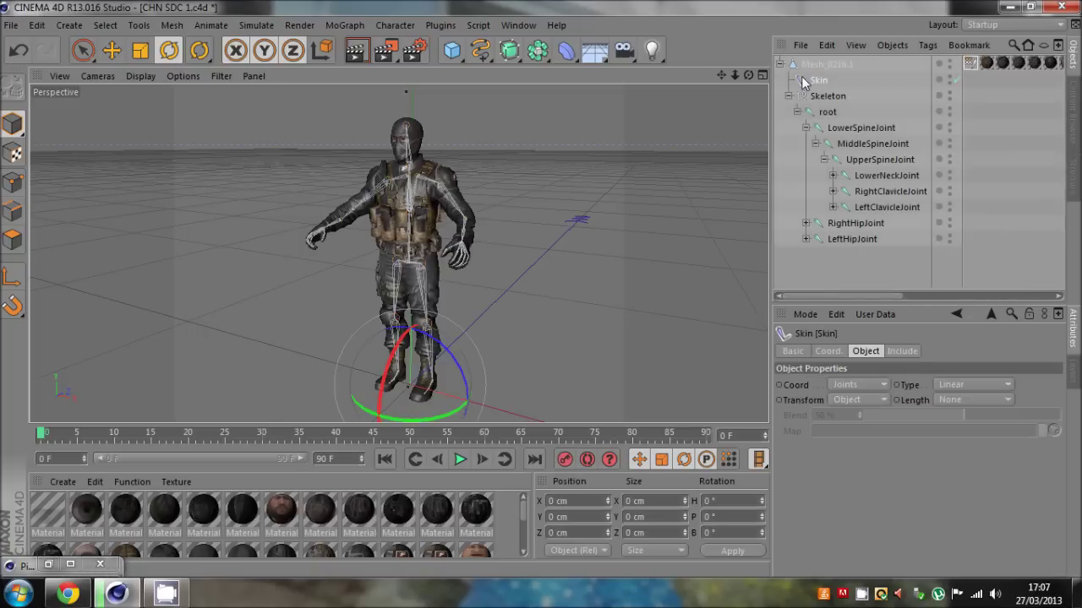
{"action": "left_click", "coordinate": [986, 88]}
{"action": "left_click", "coordinate": [970, 65]}
{"action": "key", "text": "Delete"}
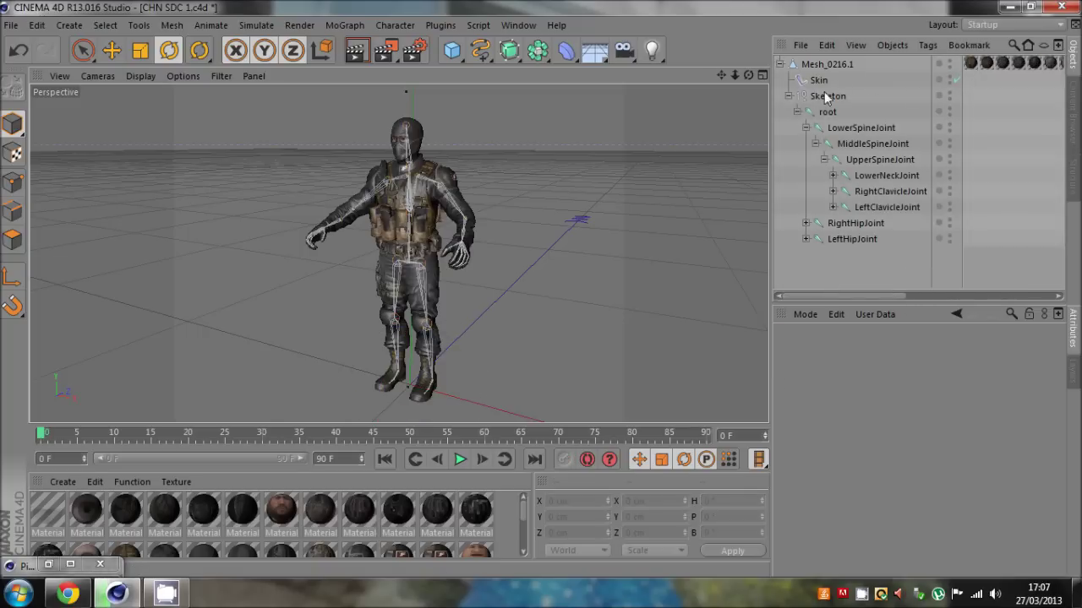
- Select the Skeleton with all its children, add the Skin and Mesh_0216.1 to the selection, and bind them again
{"action": "left_click", "coordinate": [819, 82]}
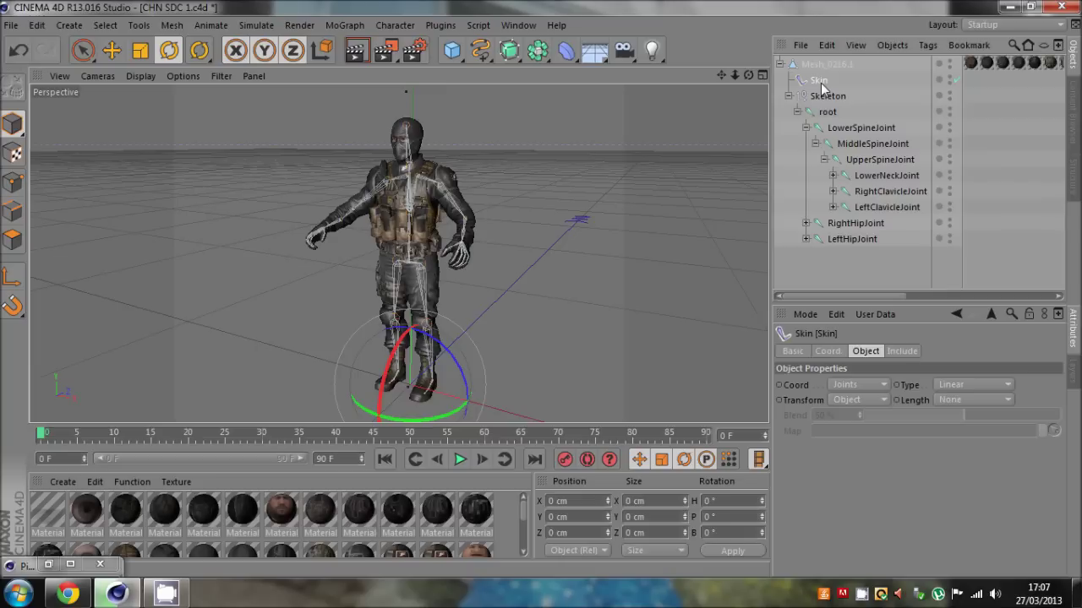
{"action": "left_click", "coordinate": [827, 95]}
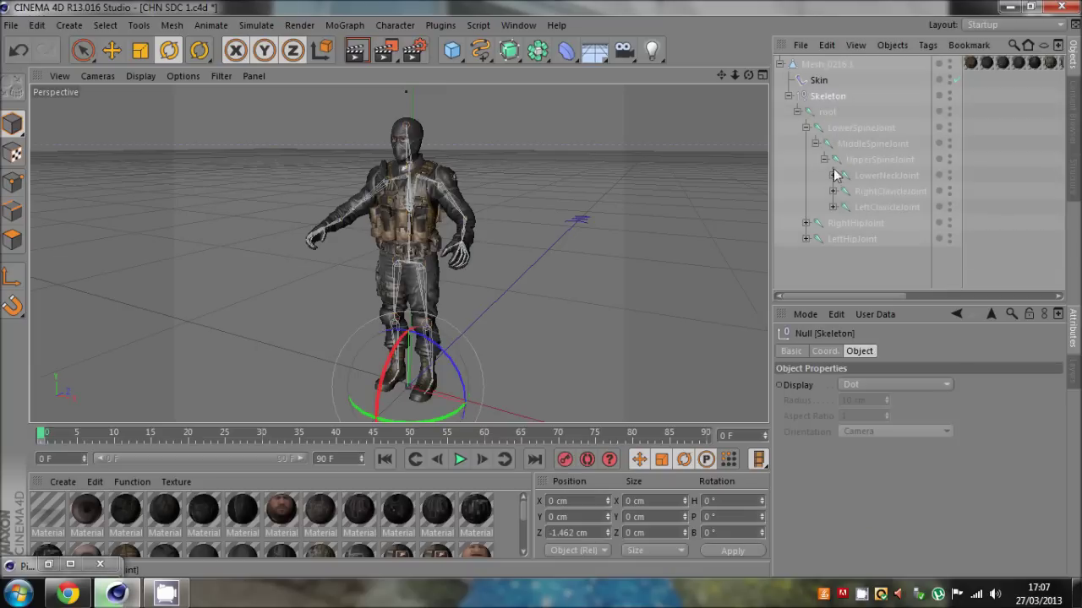
{"action": "right_click", "coordinate": [829, 103]}
{"action": "left_click", "coordinate": [891, 262]}
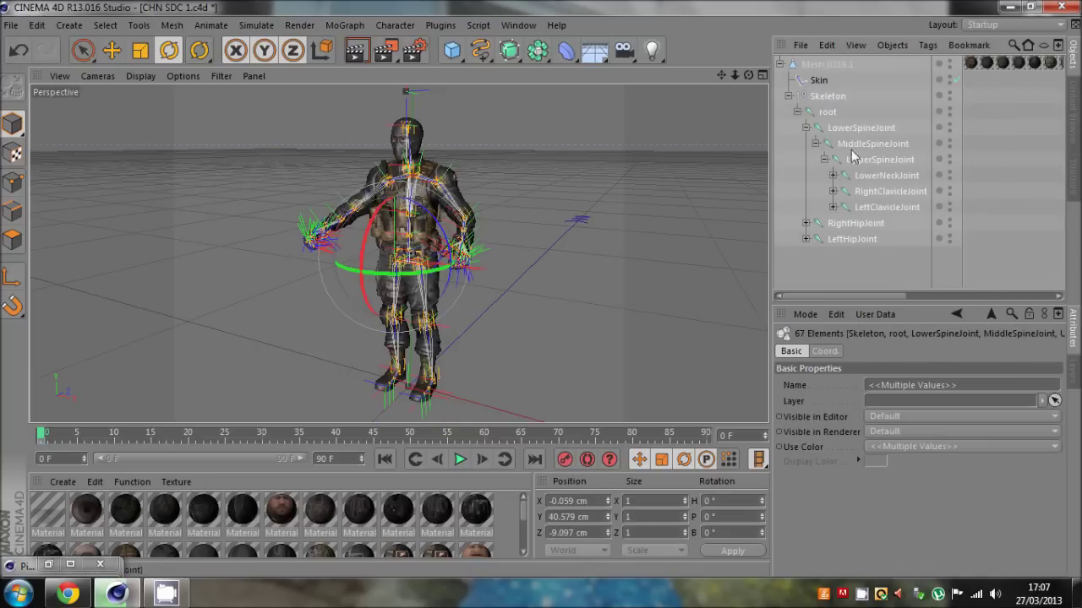
{"action": "left_click", "coordinate": [823, 79], "text": "ctrl"}
{"action": "left_click", "coordinate": [816, 65], "text": "ctrl"}
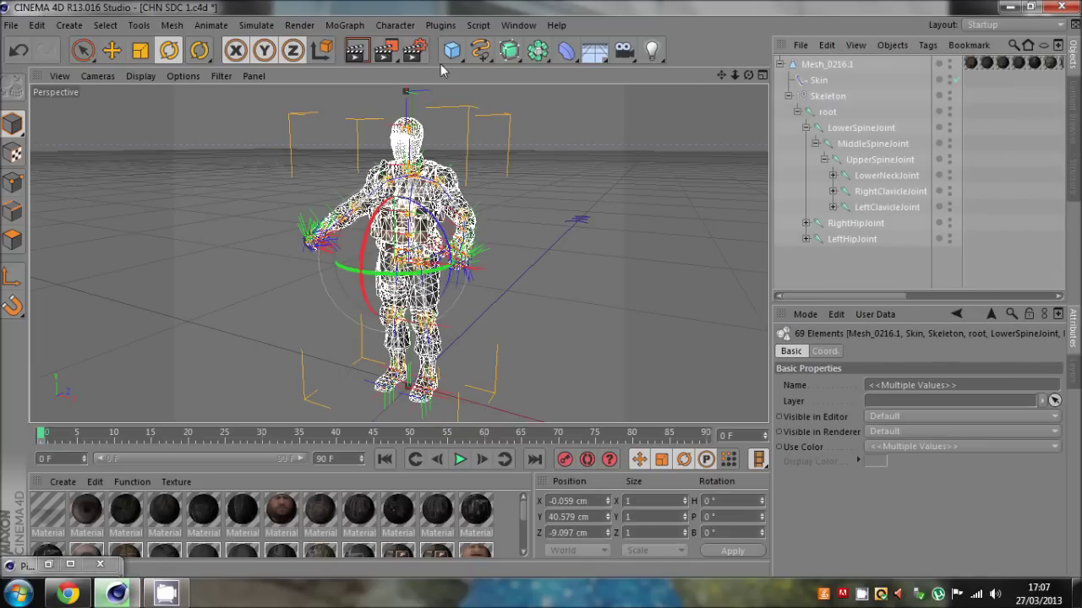
{"action": "left_click", "coordinate": [391, 26]}
{"action": "mouse_move", "coordinate": [435, 66]}
{"action": "left_click", "coordinate": [515, 85]}
- Test the new binding by rotating the RightHipJoint to a pitch of about -228°, undo the rotation and clear the selection
{"action": "left_click", "coordinate": [855, 223]}
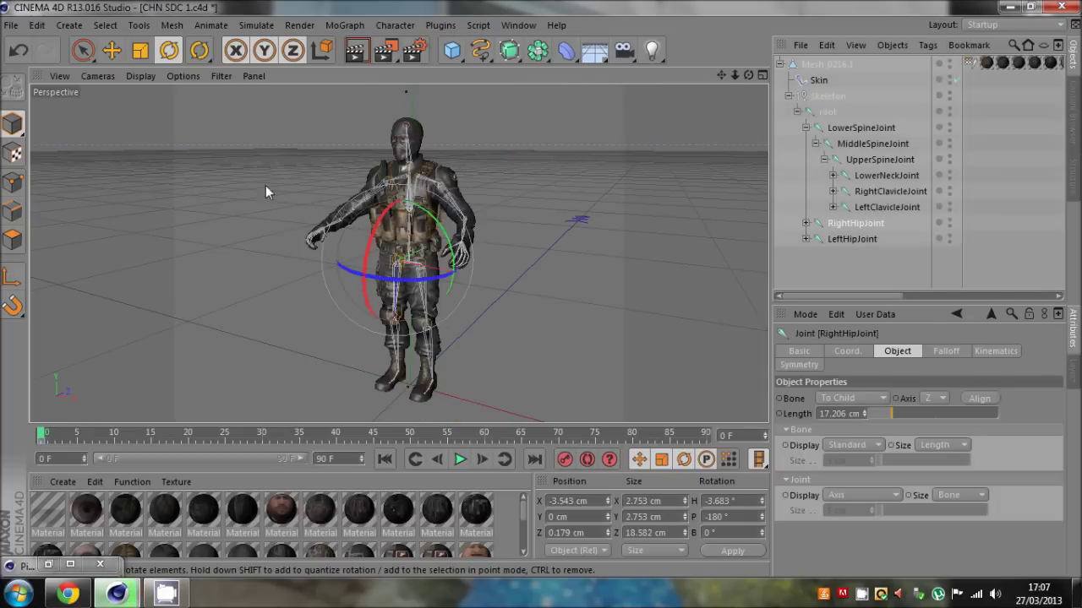
{"action": "left_click_drag", "start_coordinate": [372, 245], "coordinate": [402, 198]}
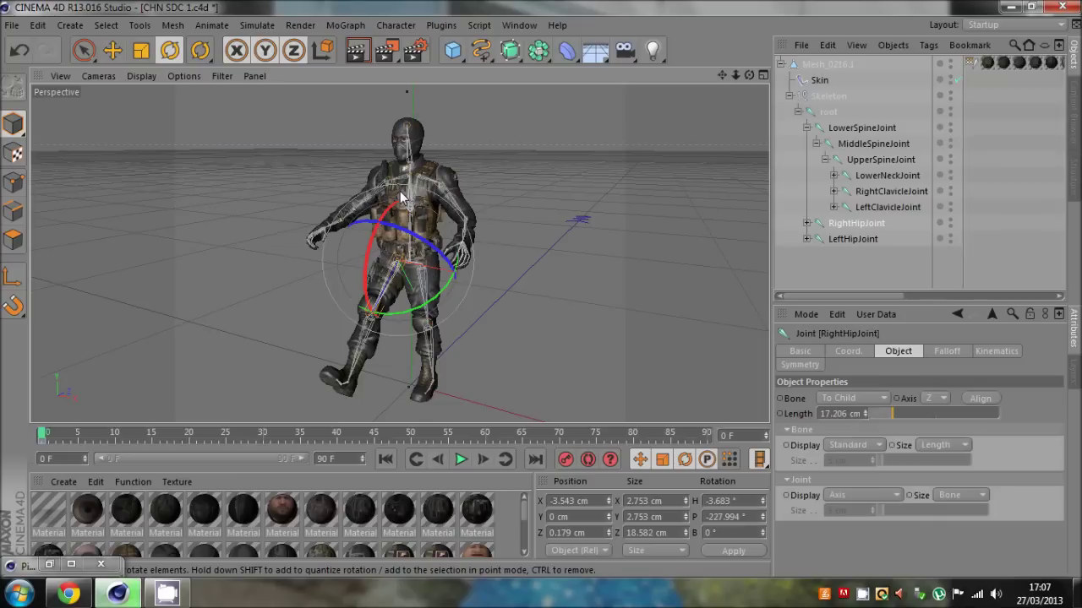
{"action": "key", "text": "ctrl+z"}
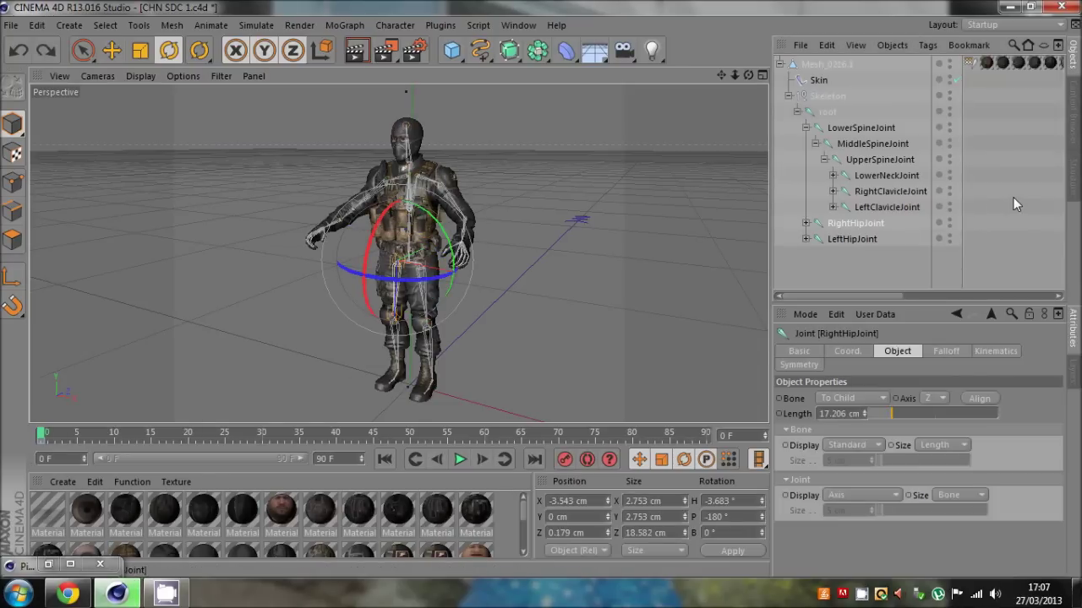
{"action": "left_click", "coordinate": [1013, 197]}
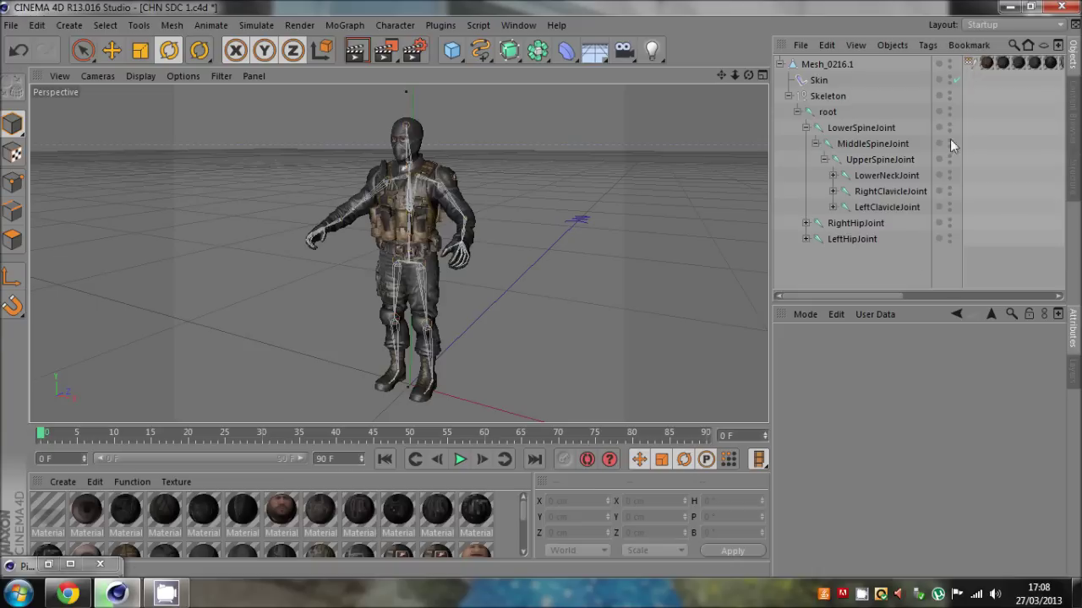
- Review the joint list of Mesh_0216.1's Weight tag and the properties of the Skin and Skeleton objects
{"action": "left_click_drag", "start_coordinate": [893, 295], "coordinate": [829, 296]}
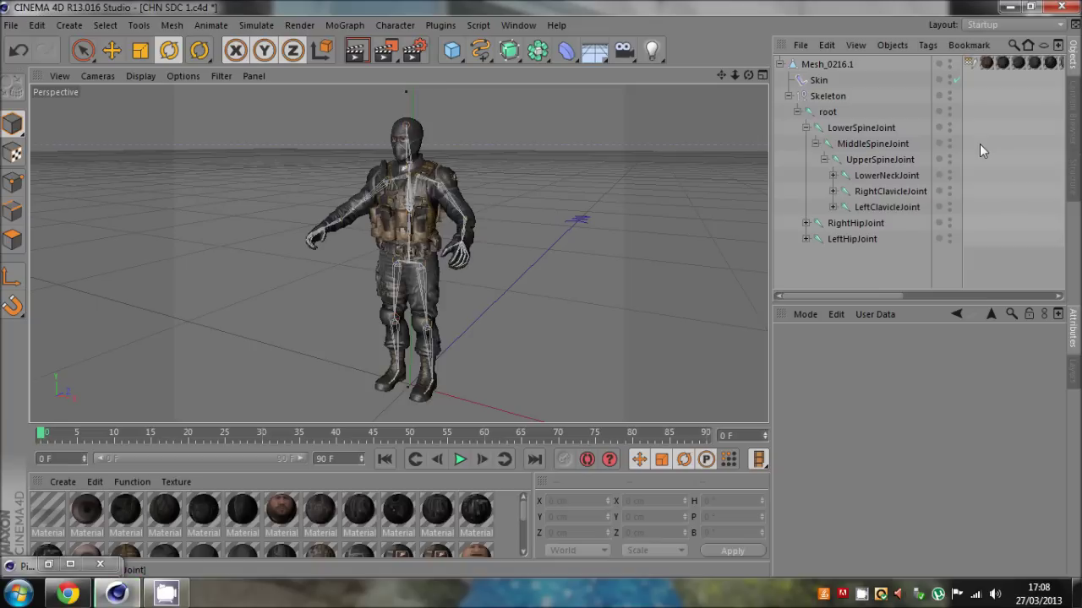
{"action": "left_click", "coordinate": [969, 64]}
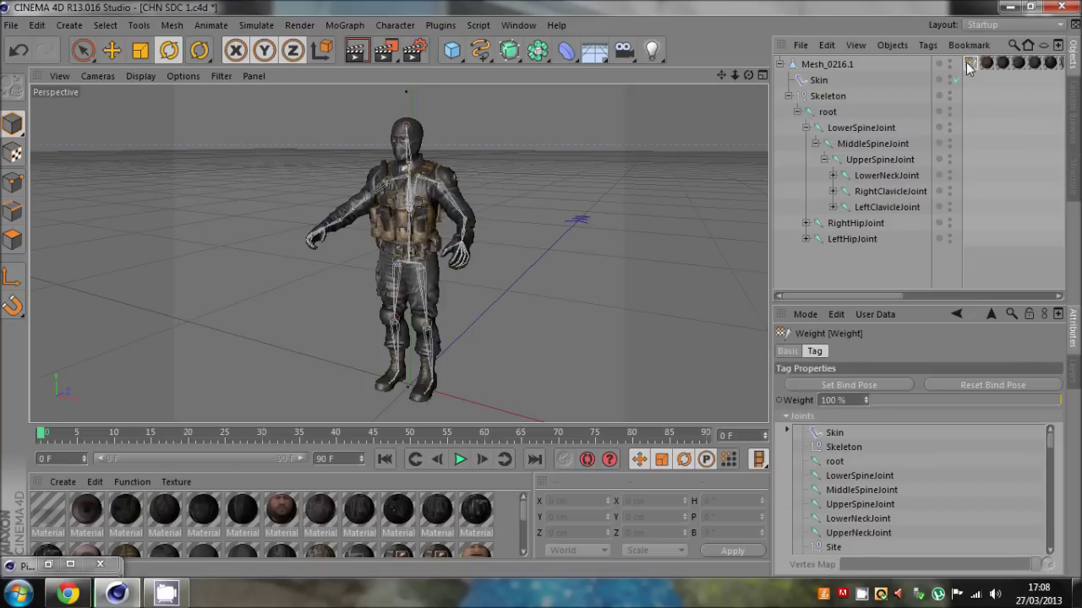
{"action": "left_click", "coordinate": [960, 99]}
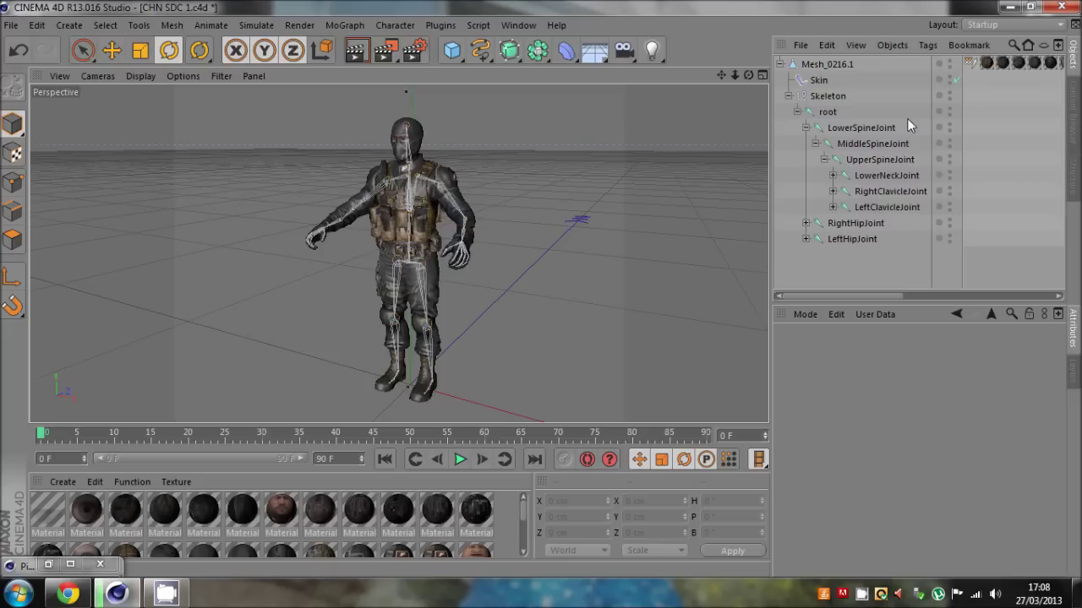
{"action": "left_click", "coordinate": [818, 81]}
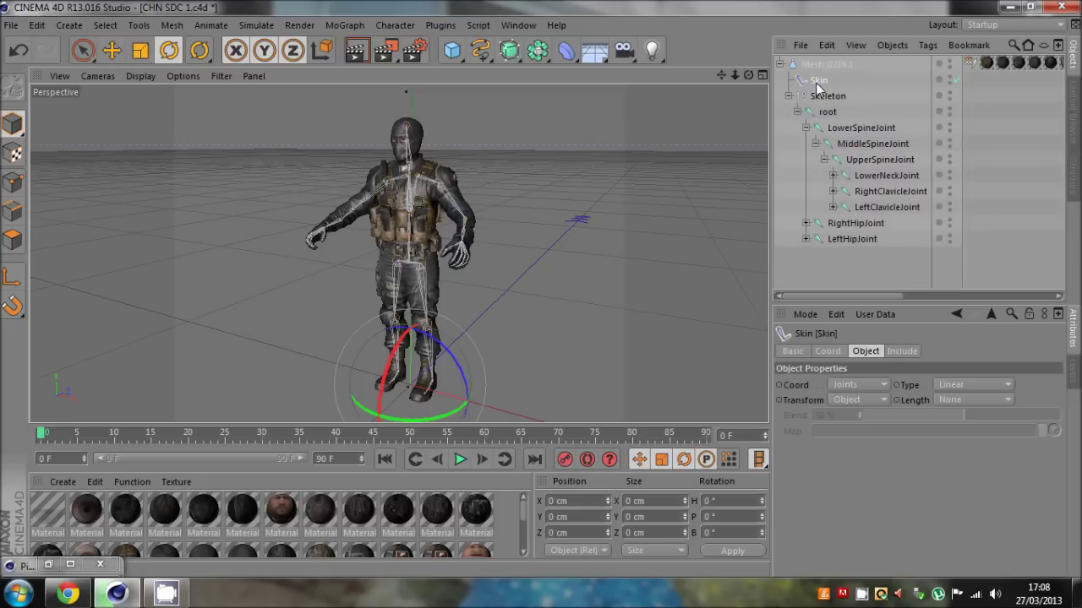
{"action": "left_click", "coordinate": [824, 96]}
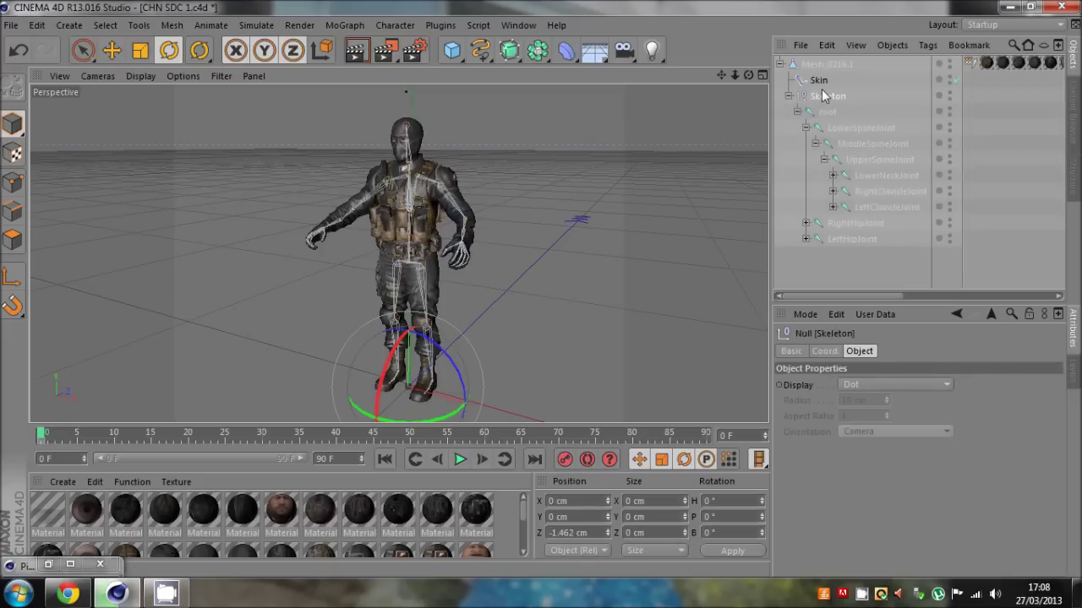
{"action": "left_click", "coordinate": [985, 134]}
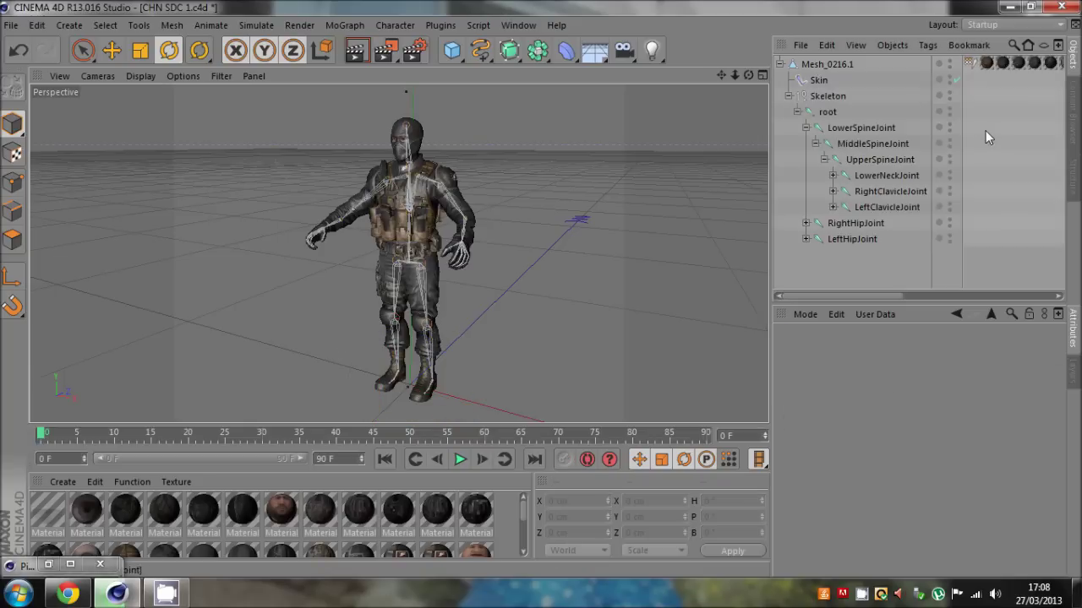